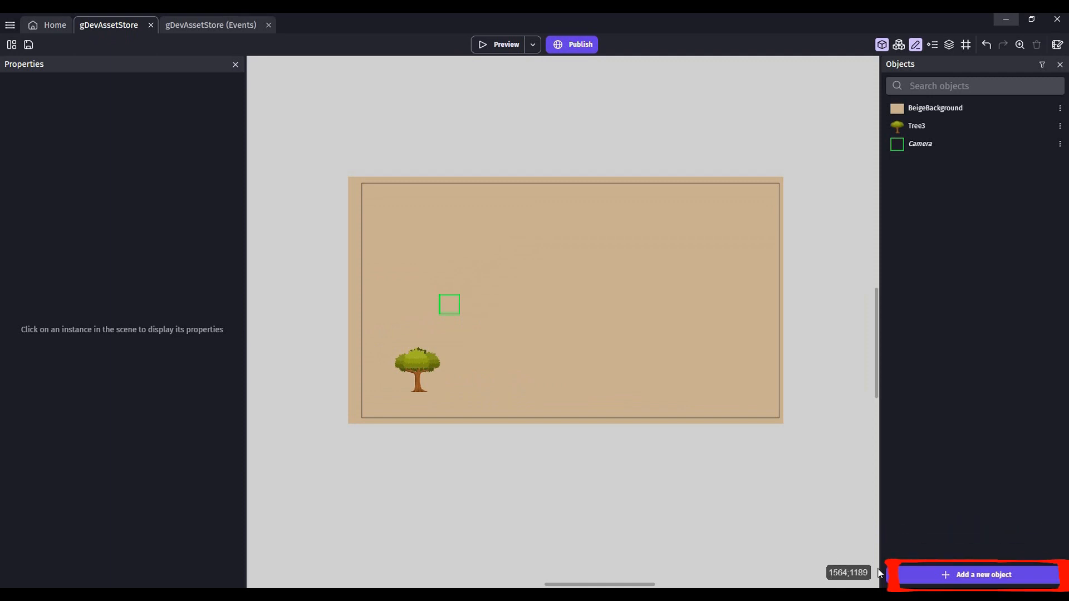
# - Search the Asset Store for "wood" and add the Wood Background panel sprite to the scene's objects
pyautogui.click(919, 571)
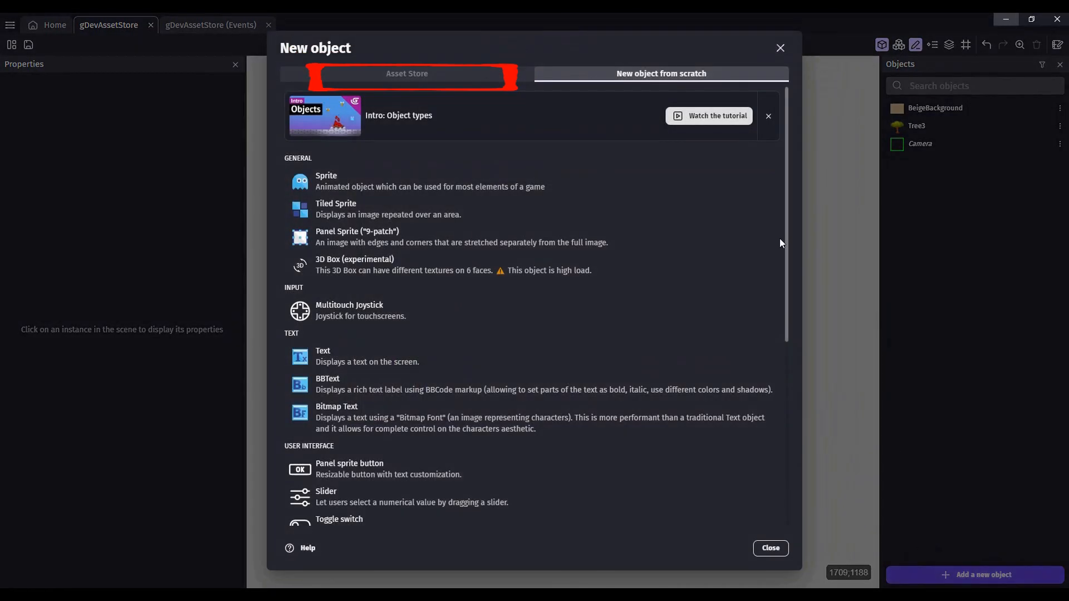
pyautogui.click(487, 75)
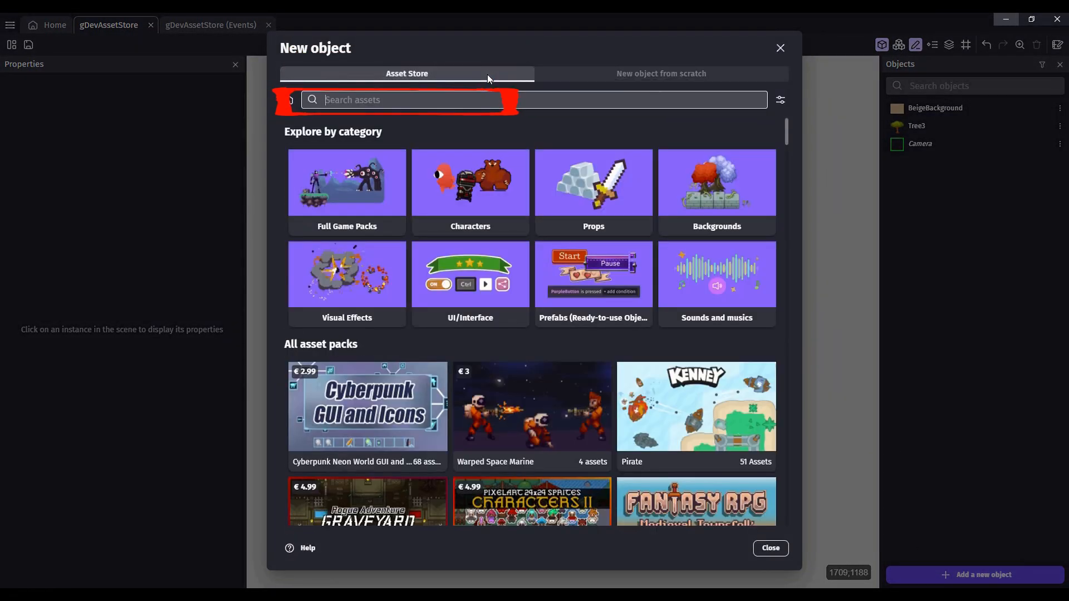
pyautogui.click(467, 95)
pyautogui.write('wood')
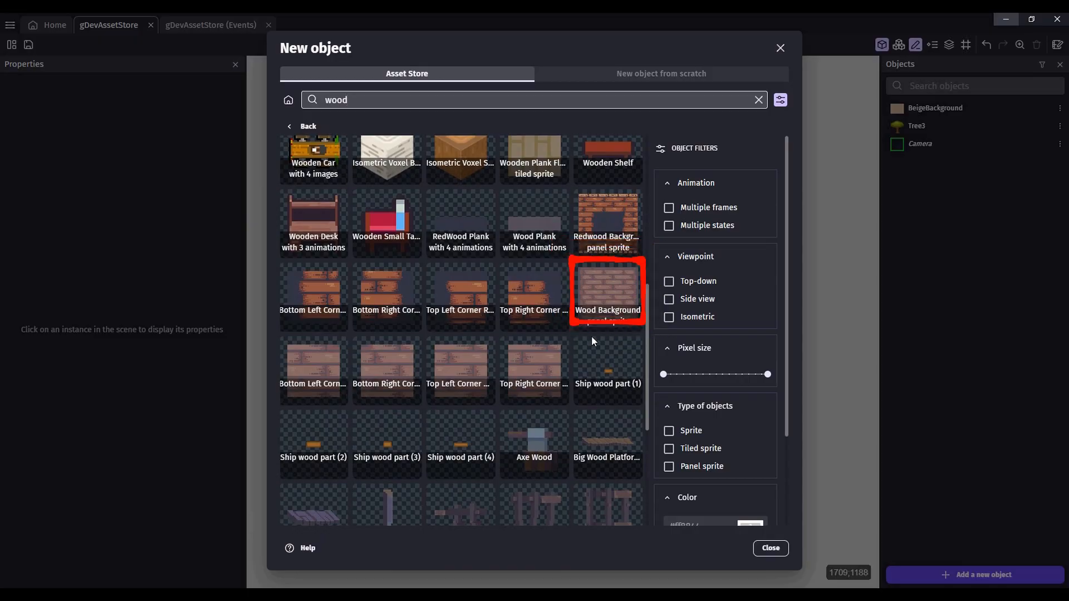
pyautogui.click(616, 294)
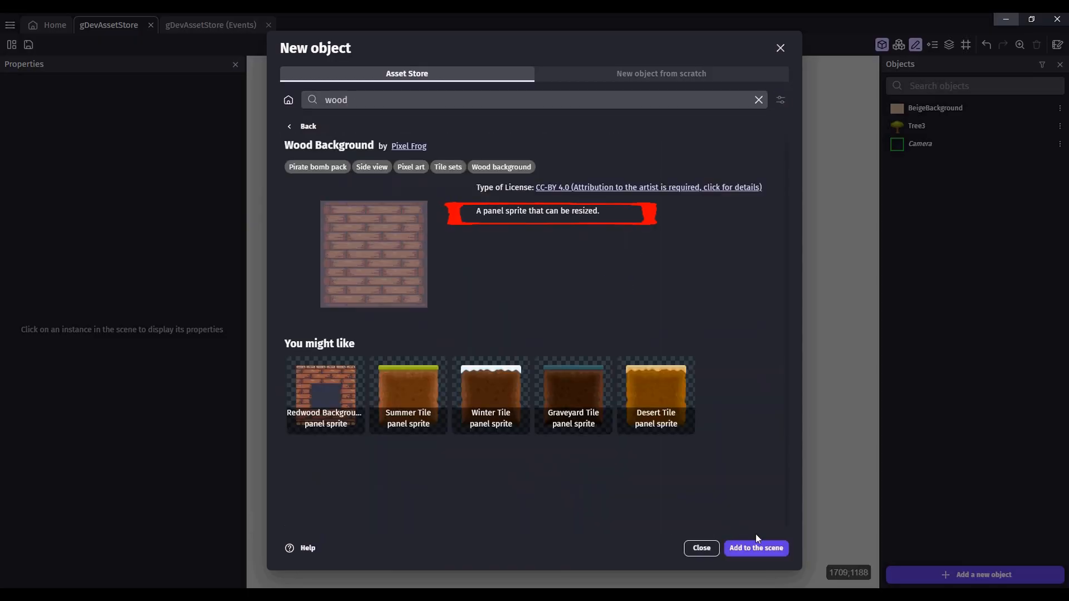
pyautogui.click(778, 550)
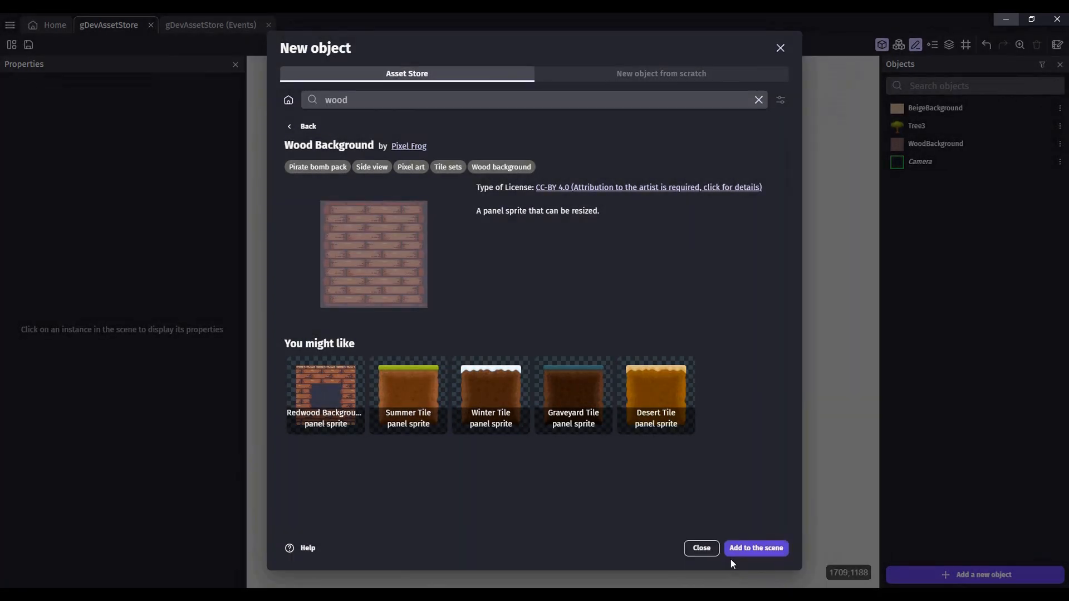
pyautogui.click(702, 548)
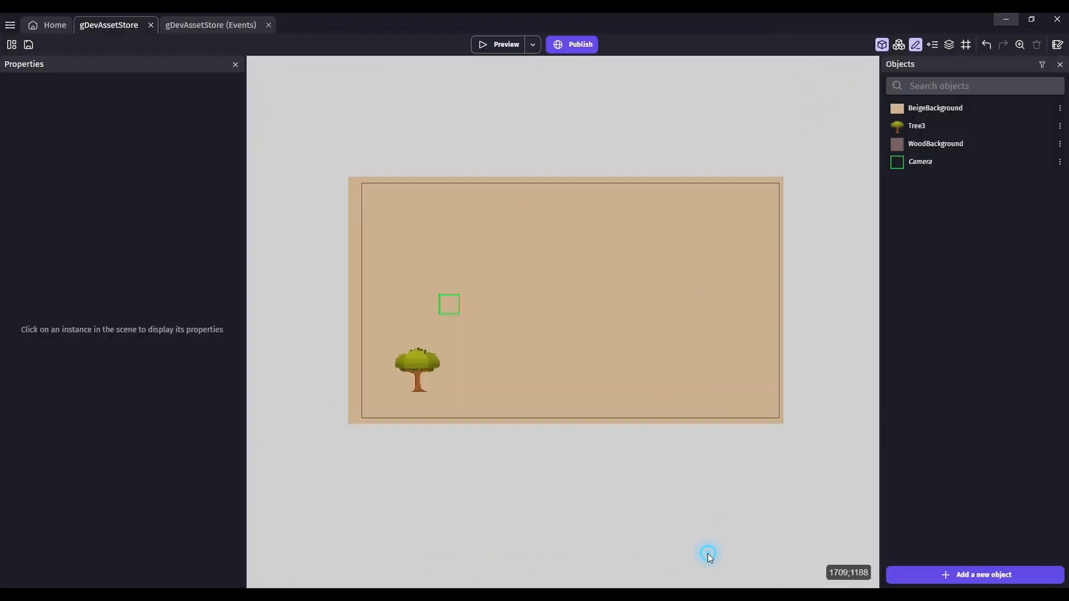
# - Create a tiled sprite from scratch using the image 9patch_Wood Background_all_64.png and name it RotatingWoodBackground
pyautogui.click(922, 574)
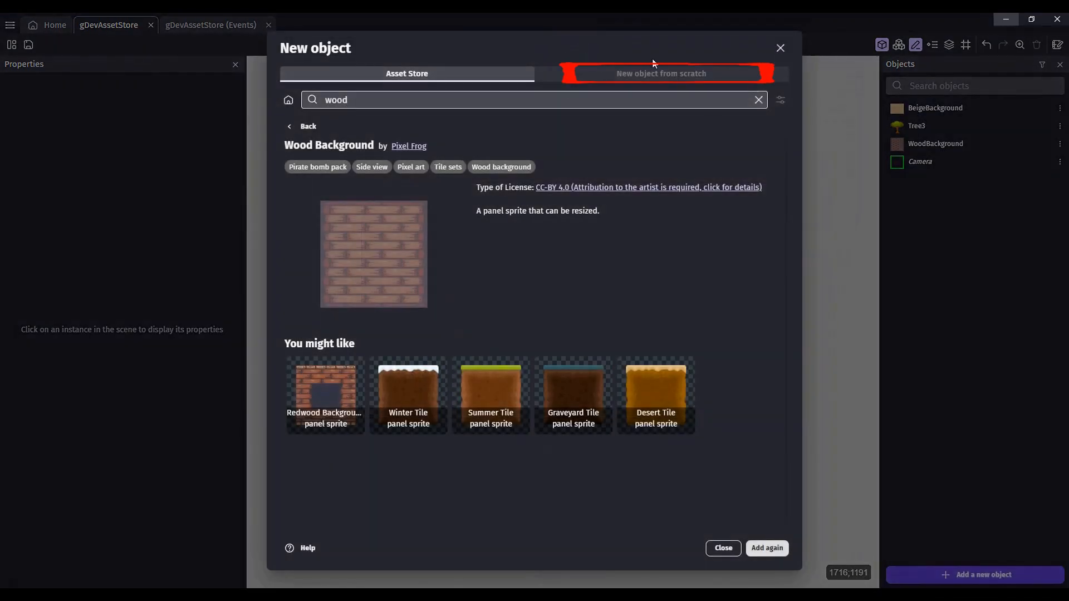
pyautogui.click(721, 74)
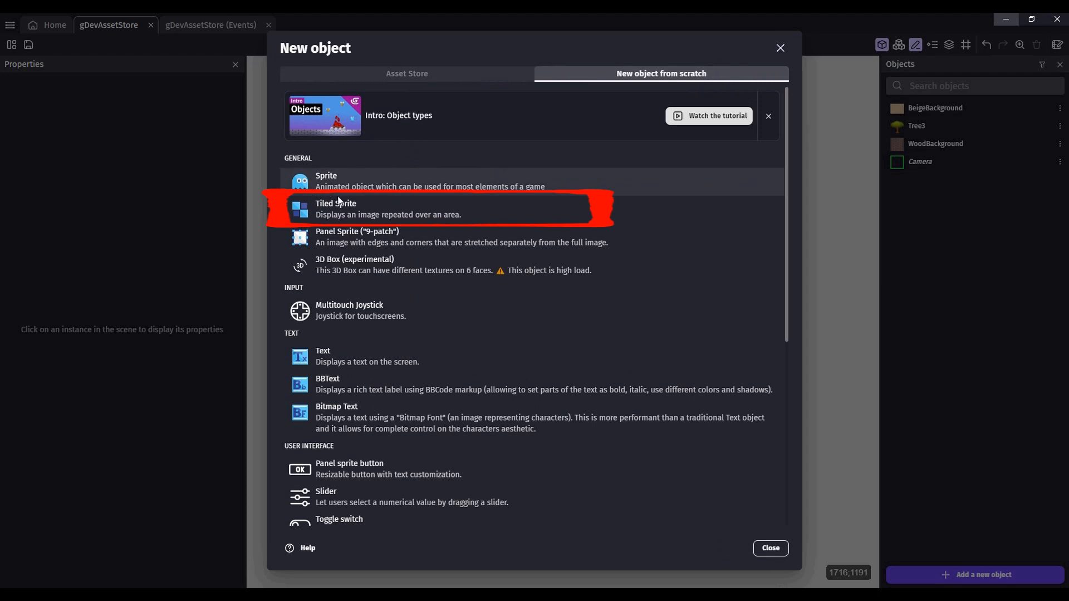
pyautogui.click(374, 216)
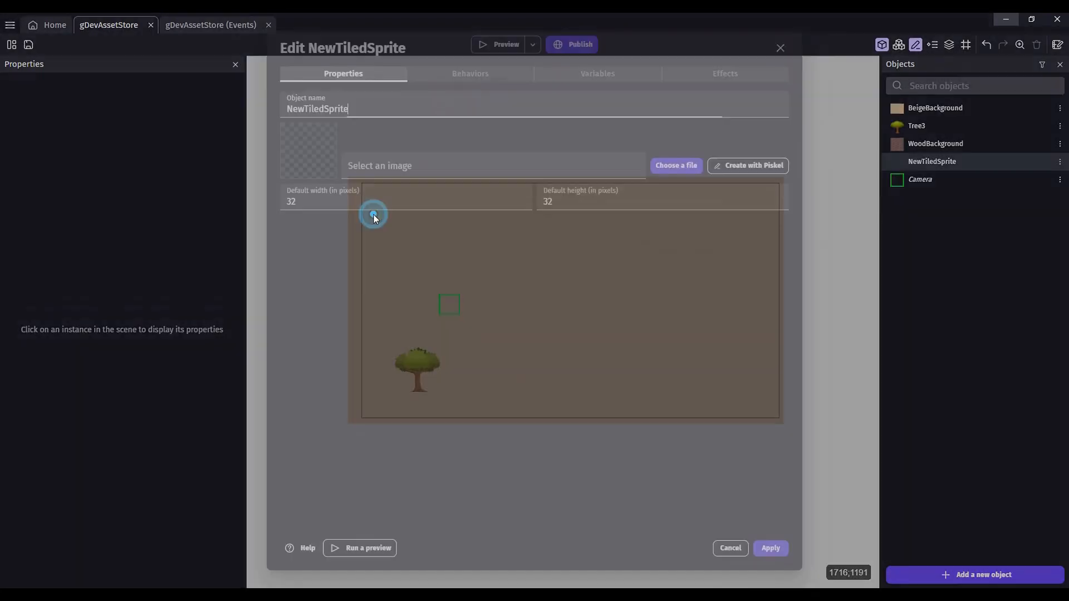
pyautogui.click(684, 168)
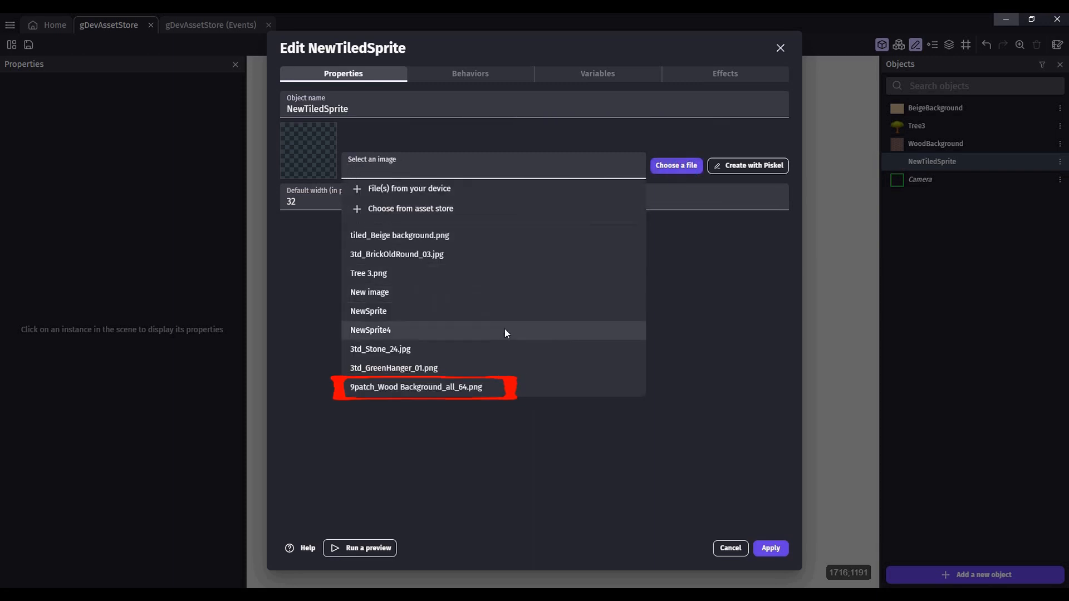
pyautogui.click(482, 389)
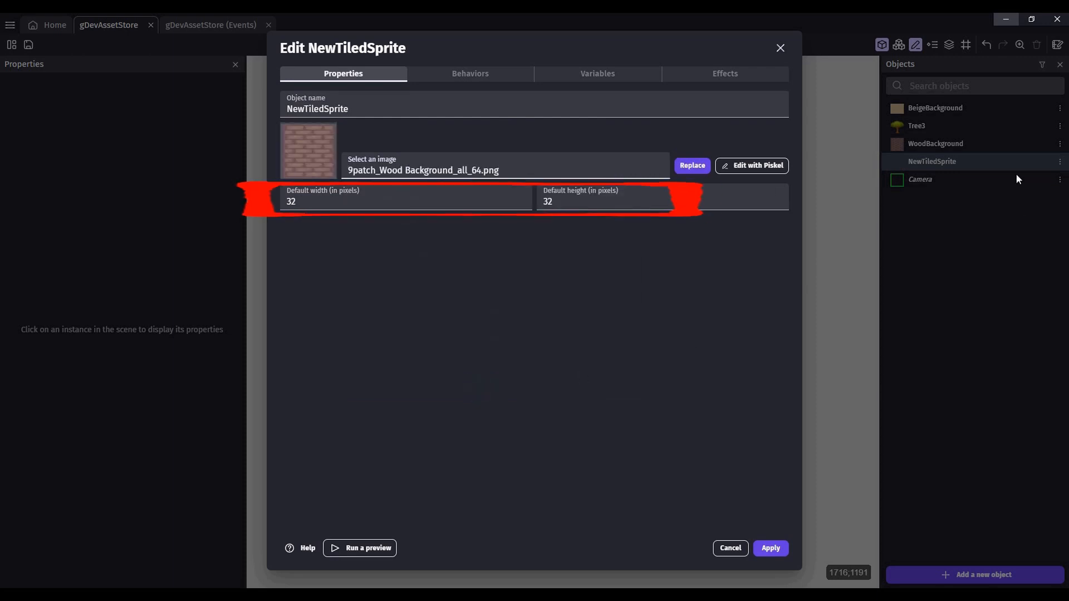
pyautogui.doubleClick(295, 109)
pyautogui.write('RotatingWoodBackground')
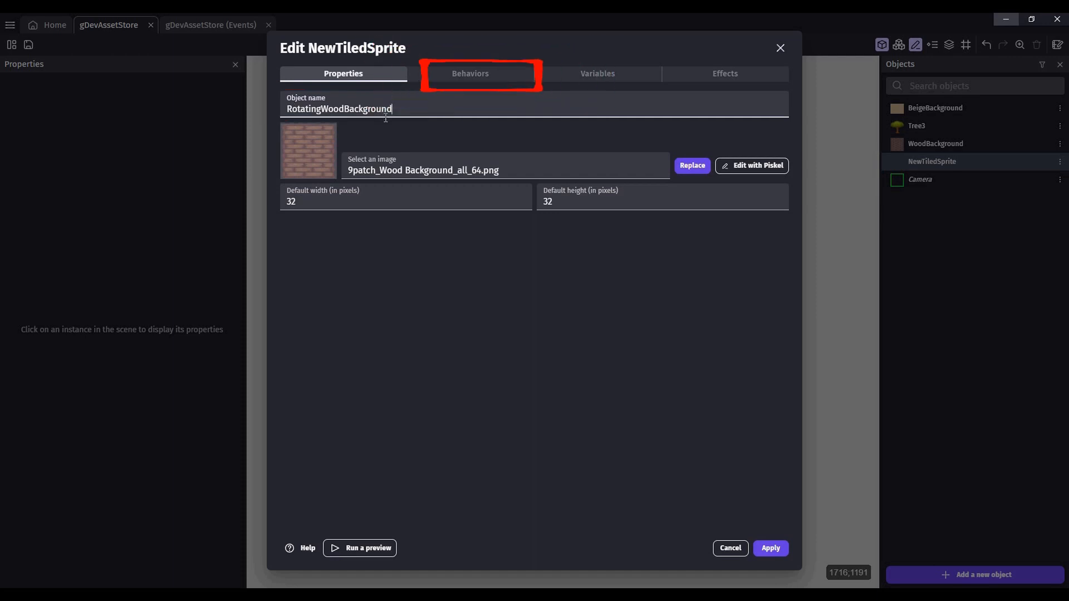
# - Add the 3D Box Projection from Tiled Sprite behavior to RotatingWoodBackground with a depth of 32 pixels and apply it
pyautogui.click(501, 72)
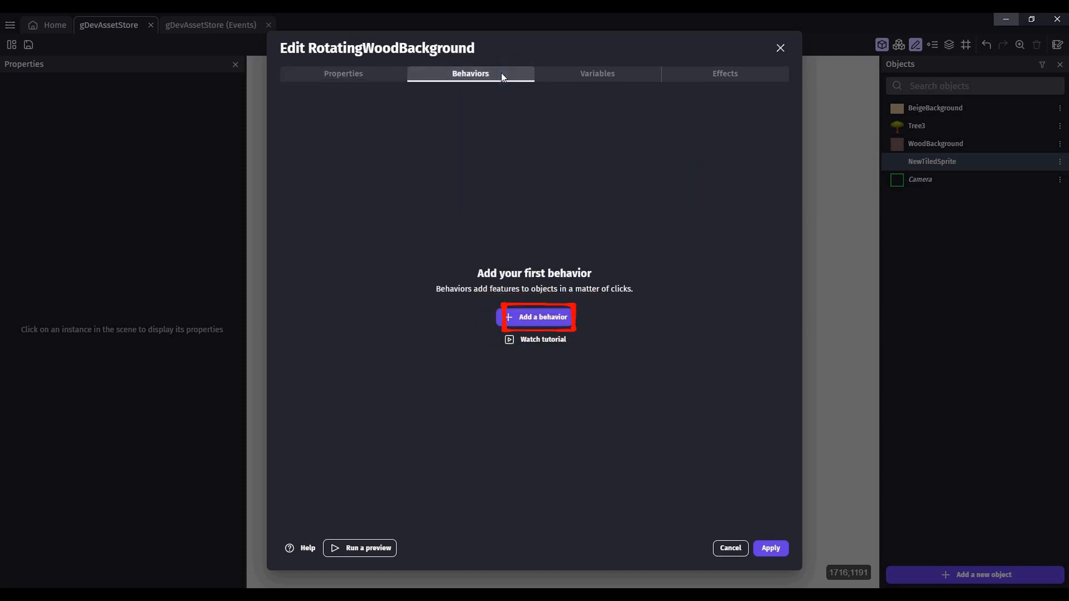
pyautogui.click(568, 316)
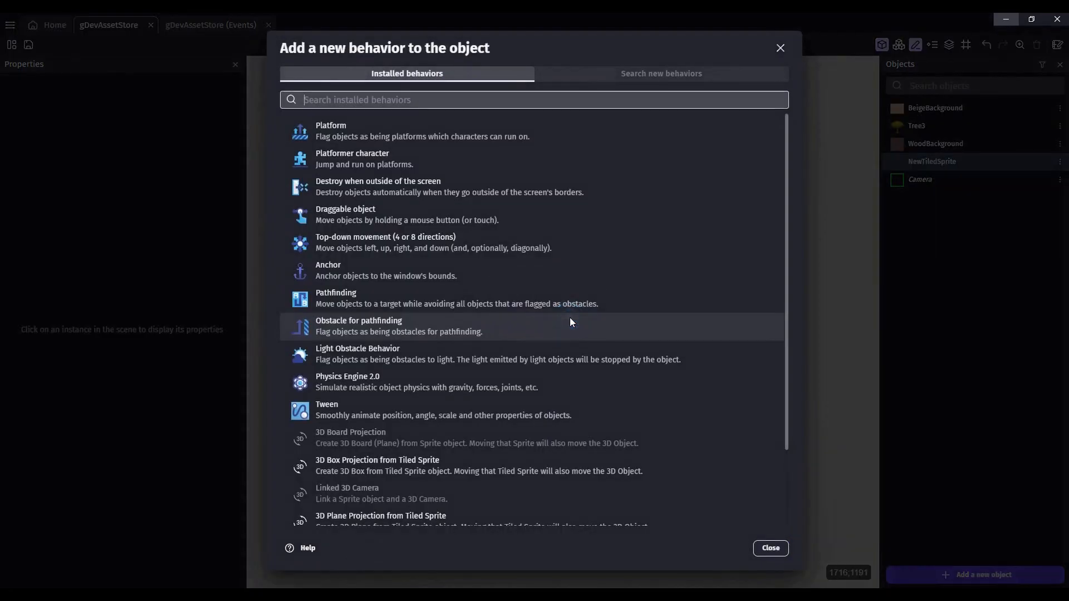
pyautogui.click(418, 99)
pyautogui.write('3d')
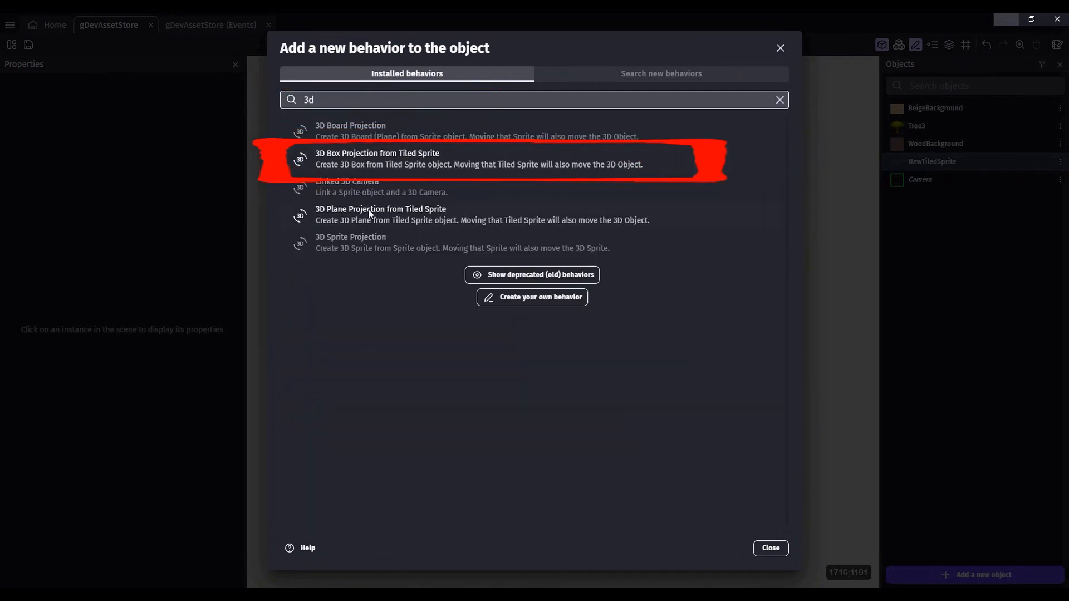
pyautogui.click(460, 158)
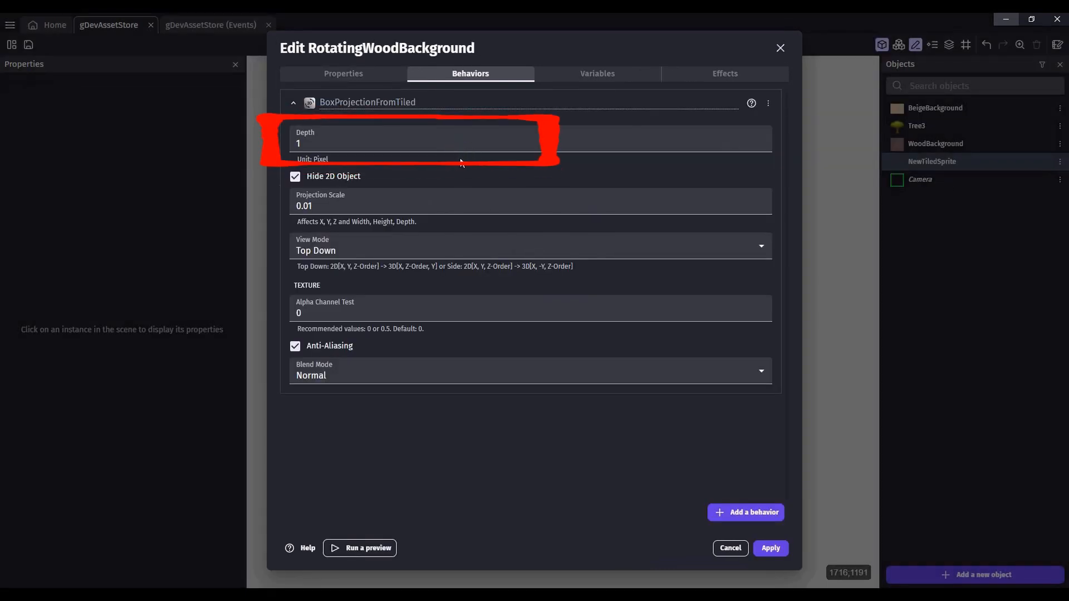
pyautogui.doubleClick(345, 144)
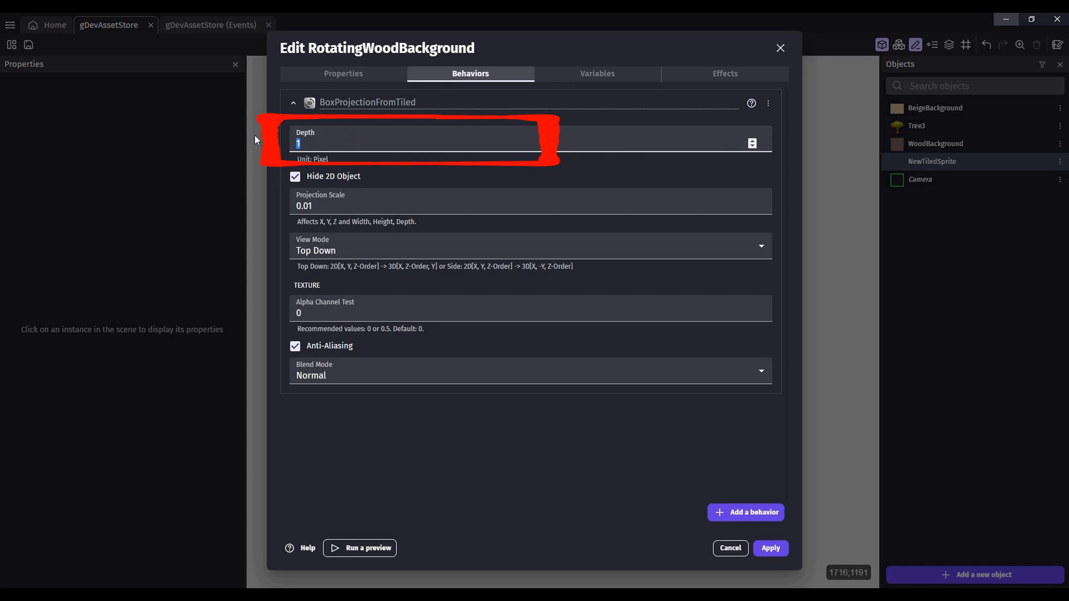
pyautogui.write('32')
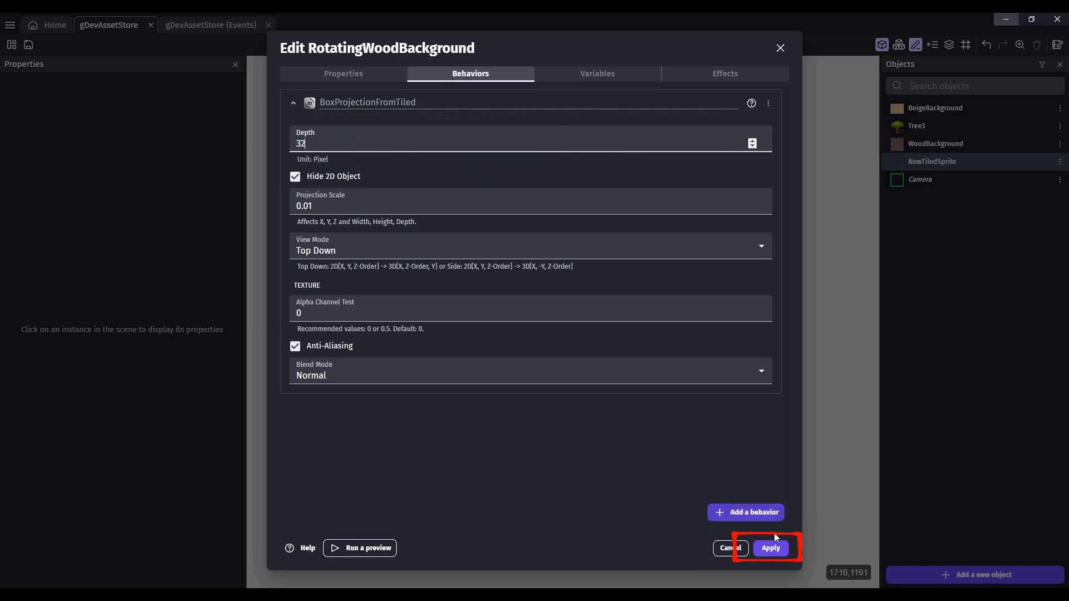
pyautogui.click(771, 548)
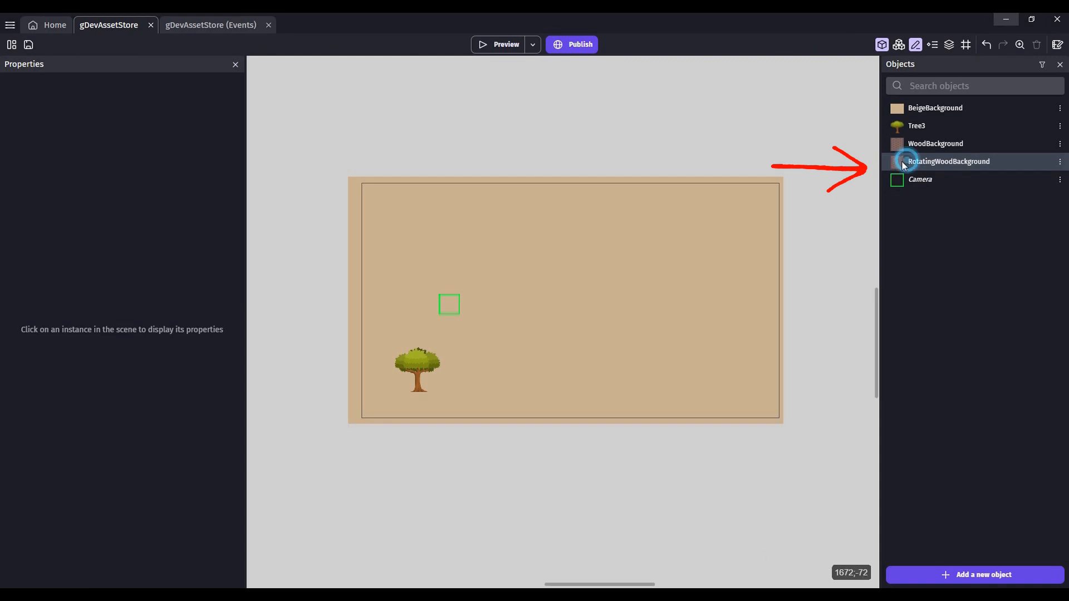
# - Place a RotatingWoodBackground instance just right of the camera at about X 352, Y 342, and set its Z order to 75
pyautogui.moveTo(901, 161)
pyautogui.mouseDown()
pyautogui.moveTo(776, 187)
pyautogui.moveTo(496, 277)
pyautogui.moveTo(479, 295)
pyautogui.mouseUp()
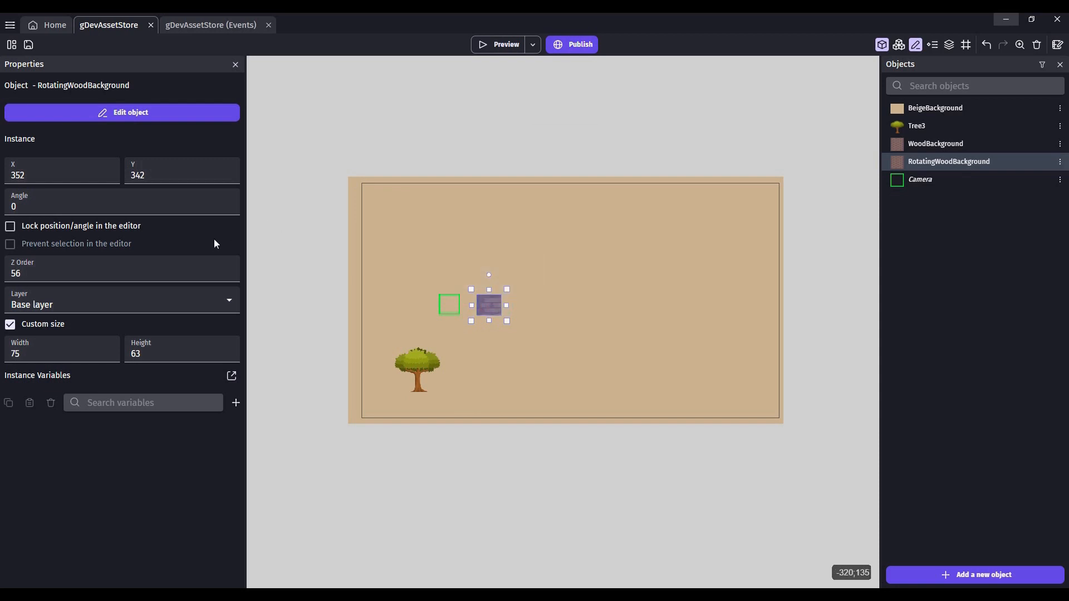
pyautogui.click(450, 312)
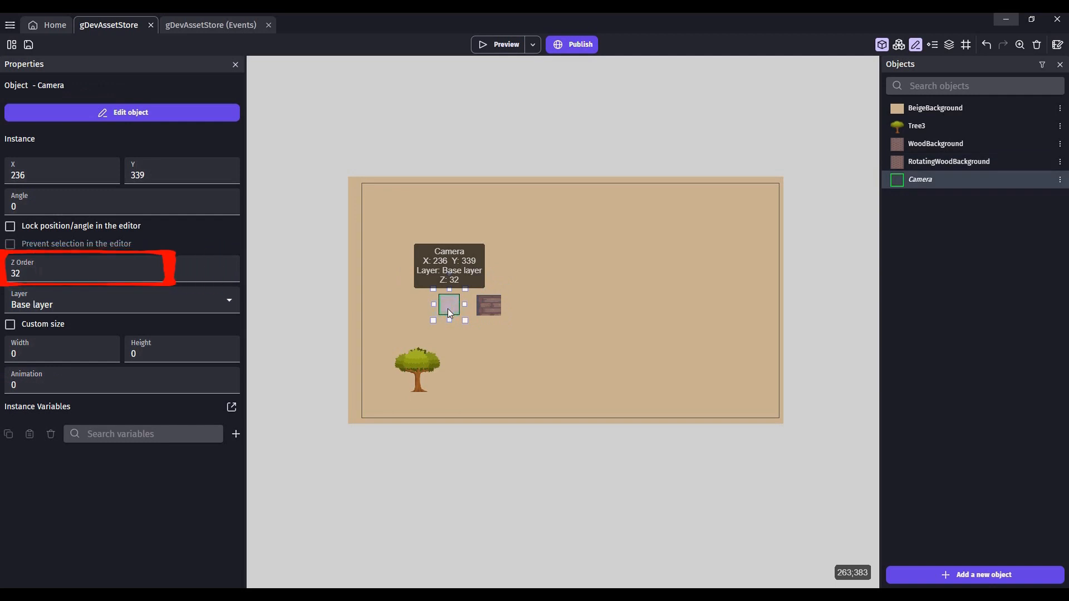
pyautogui.click(488, 305)
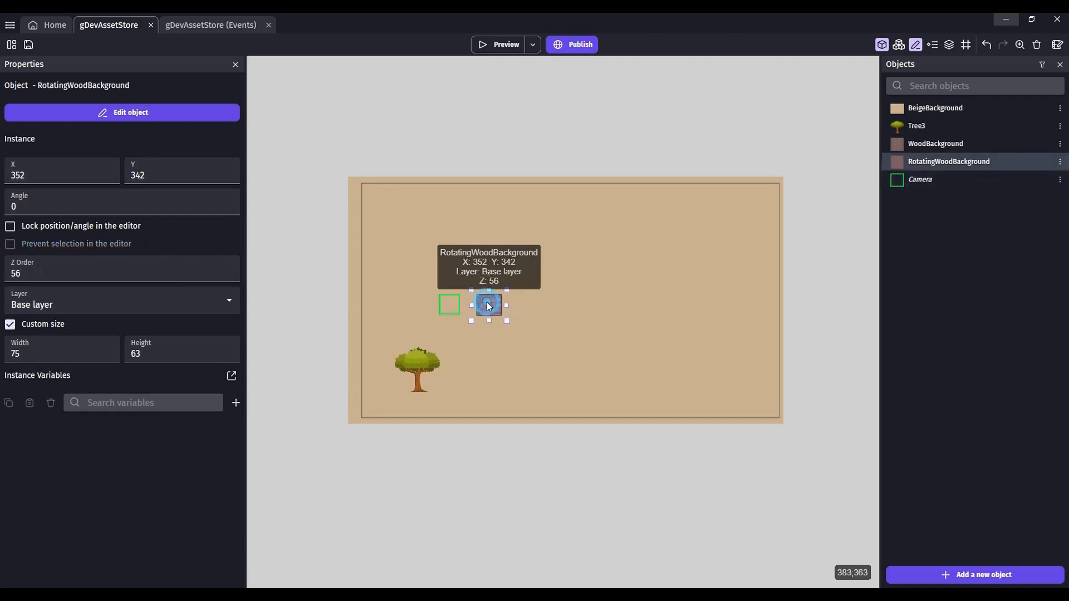
pyautogui.click(167, 271)
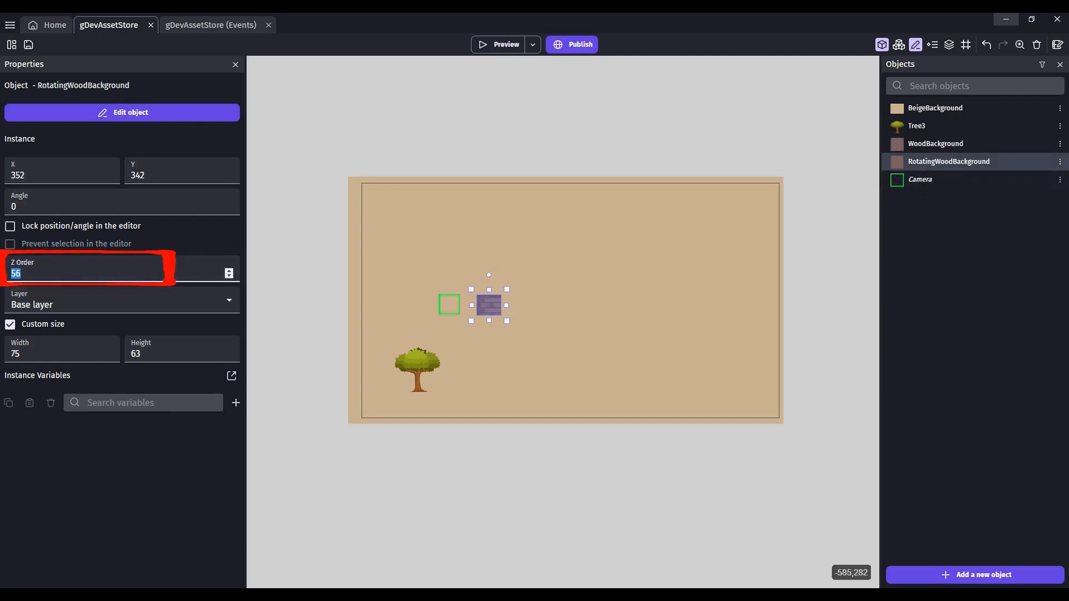
pyautogui.write('75')
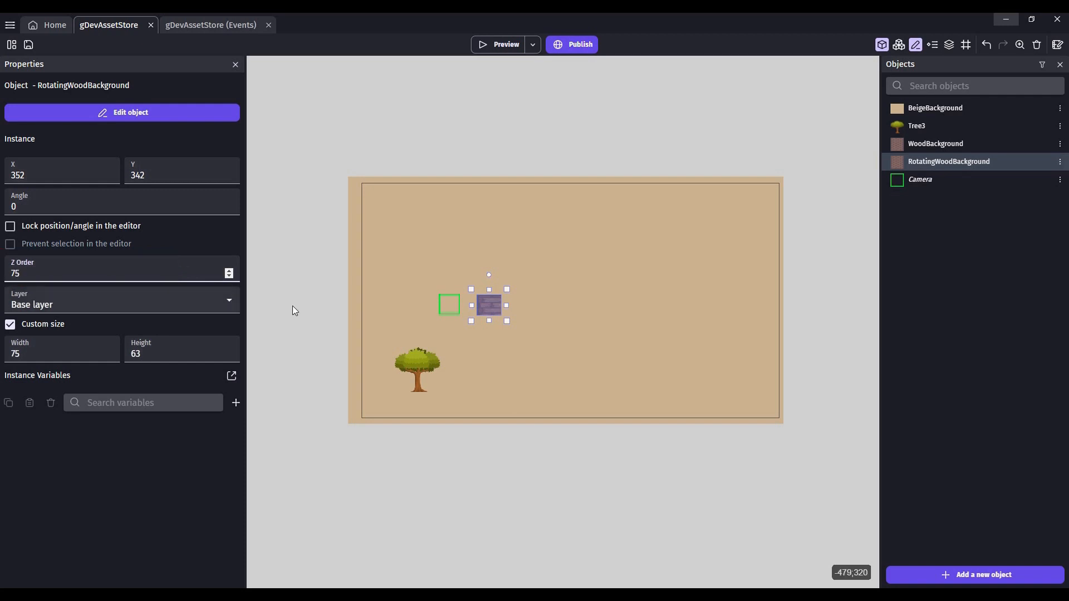
# - Move the RotatingWoodBackground instance farther from the camera to about X 513, Y 337, previewing the scene before and after the move
pyautogui.click(506, 44)
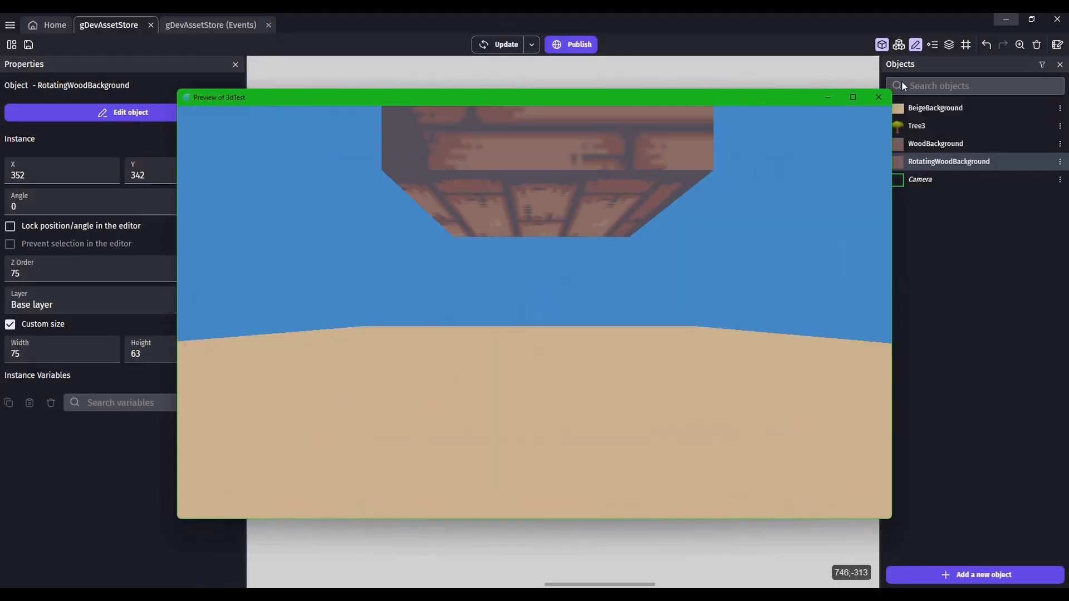
pyautogui.click(879, 98)
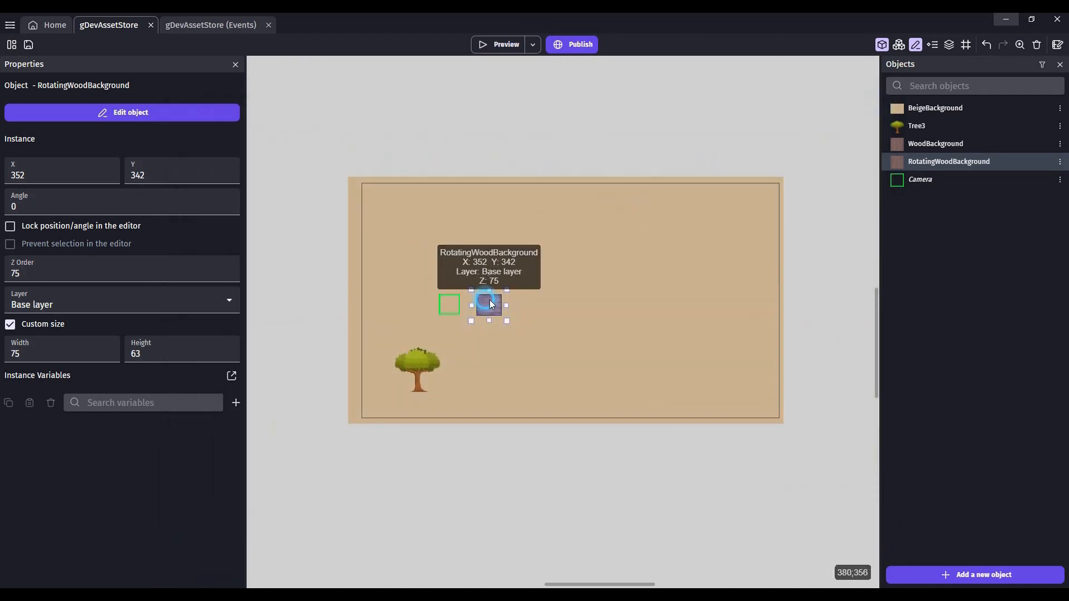
pyautogui.moveTo(491, 301); pyautogui.dragTo(542, 302)
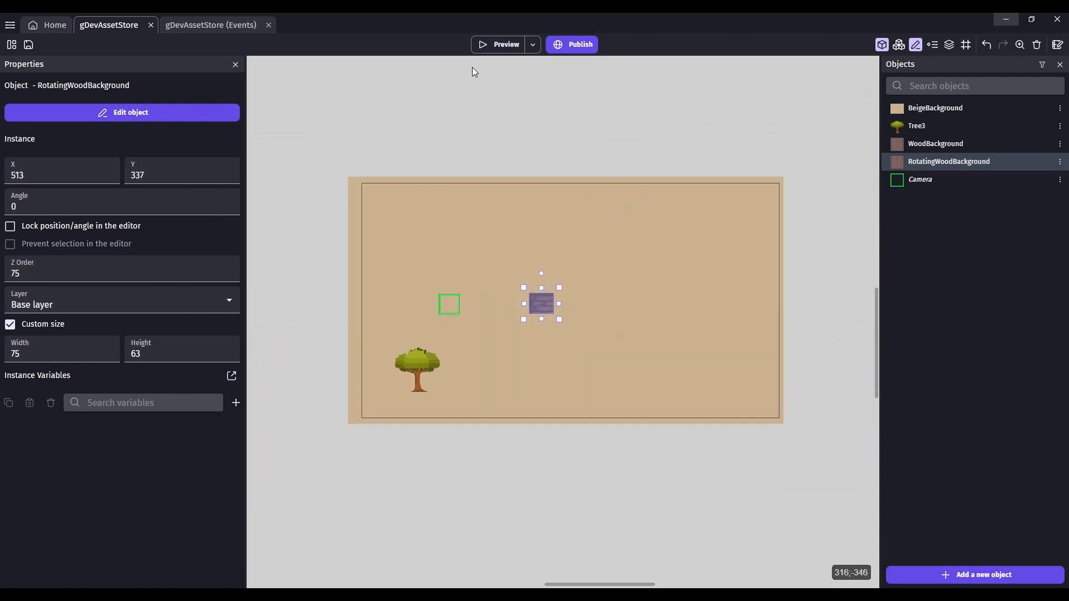
pyautogui.click(491, 48)
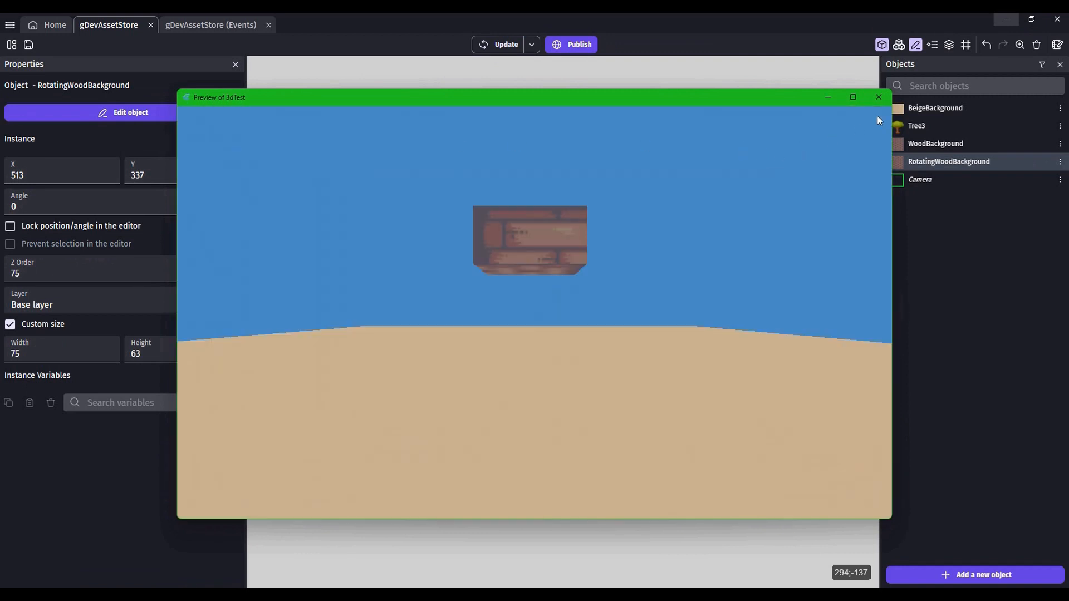
pyautogui.click(881, 102)
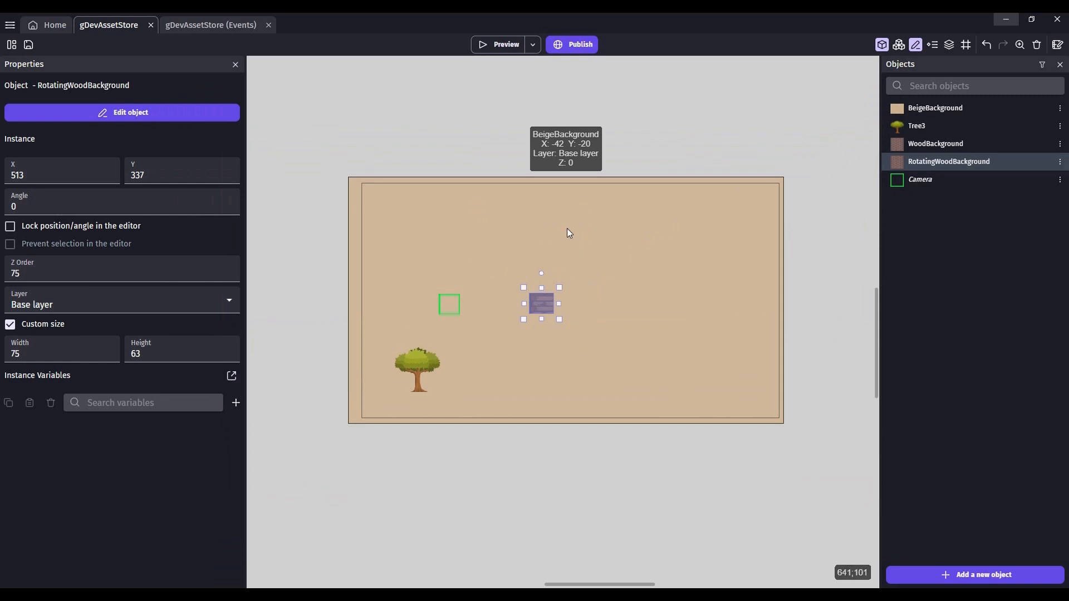
# - Add a new event without conditions to the scene's events, with a Rotate action turning RotatingWoodBackground at 65 degrees per second
pyautogui.click(242, 25)
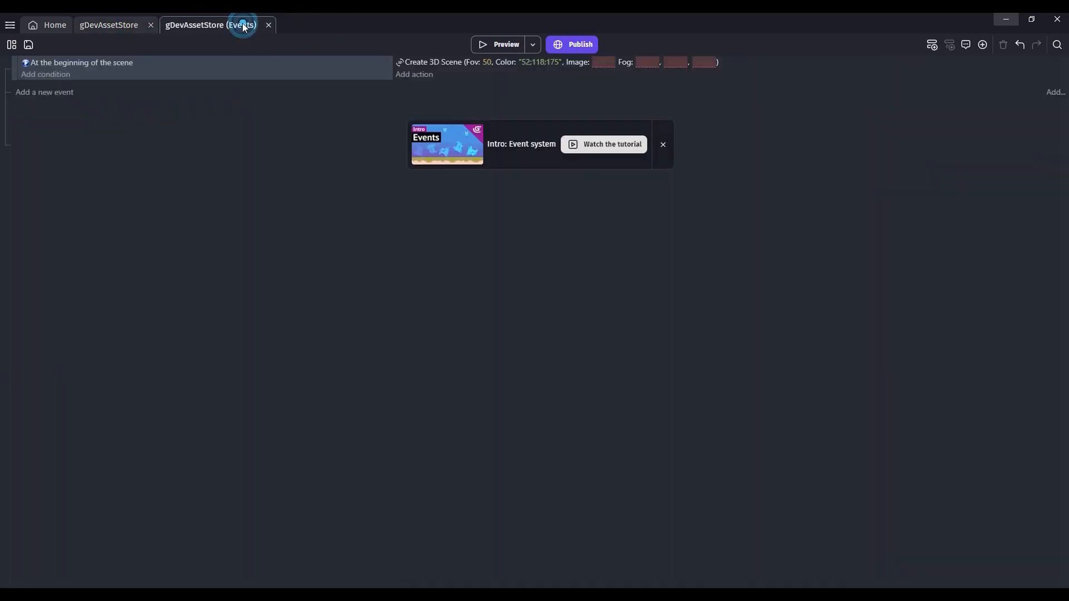
pyautogui.click(38, 93)
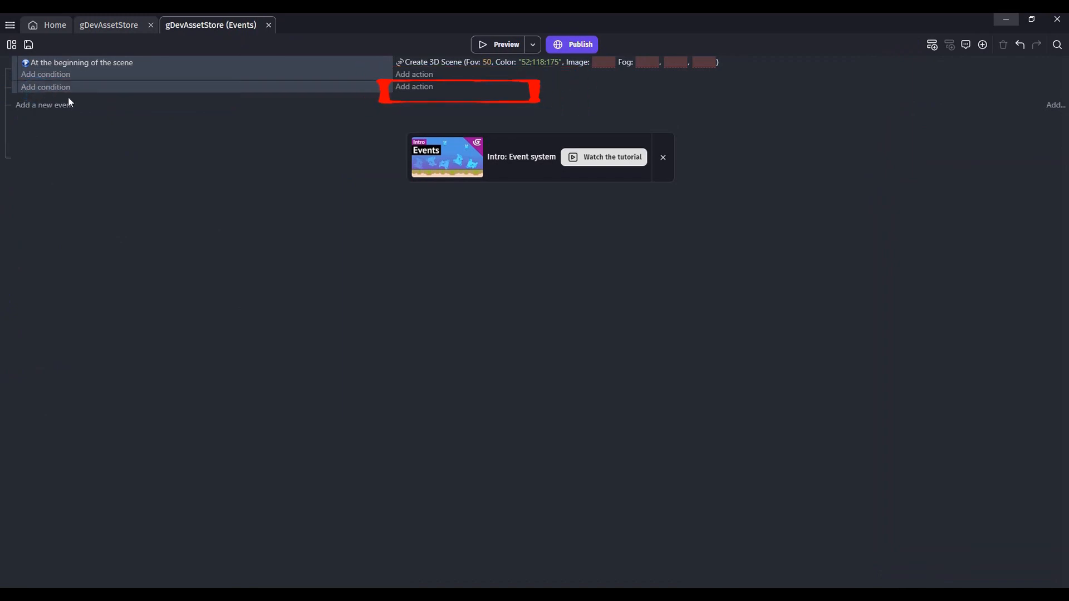
pyautogui.click(424, 88)
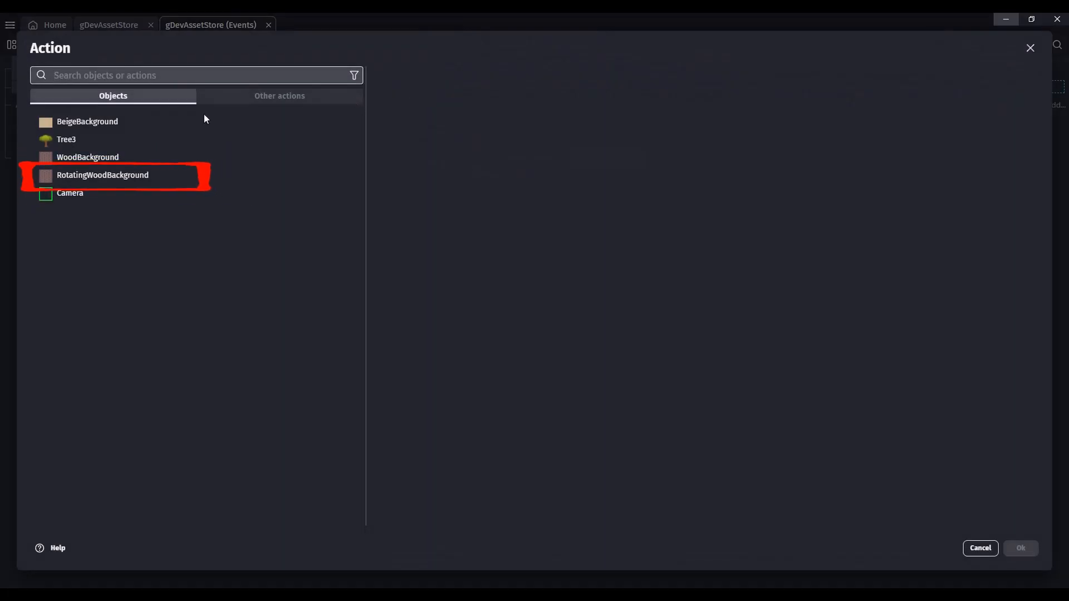
pyautogui.click(100, 177)
pyautogui.click(432, 78)
pyautogui.write('rotat')
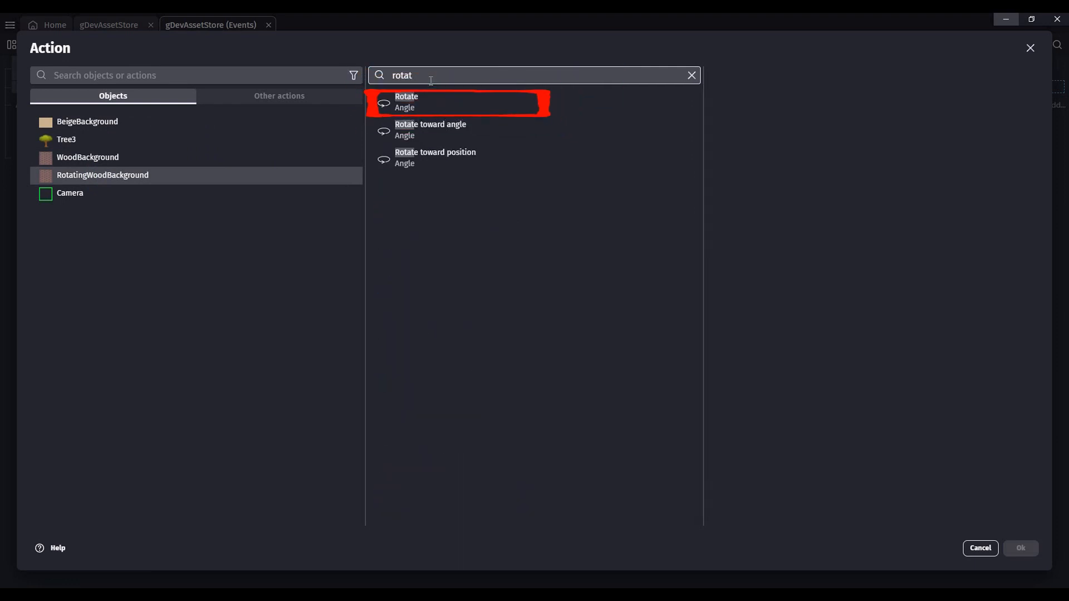
pyautogui.click(428, 99)
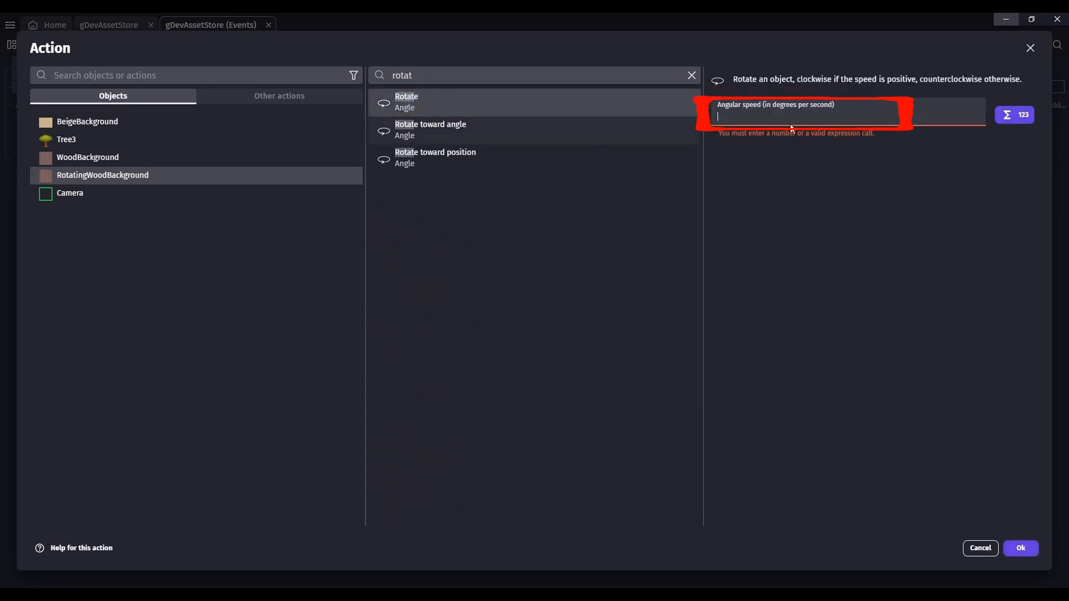
pyautogui.click(779, 113)
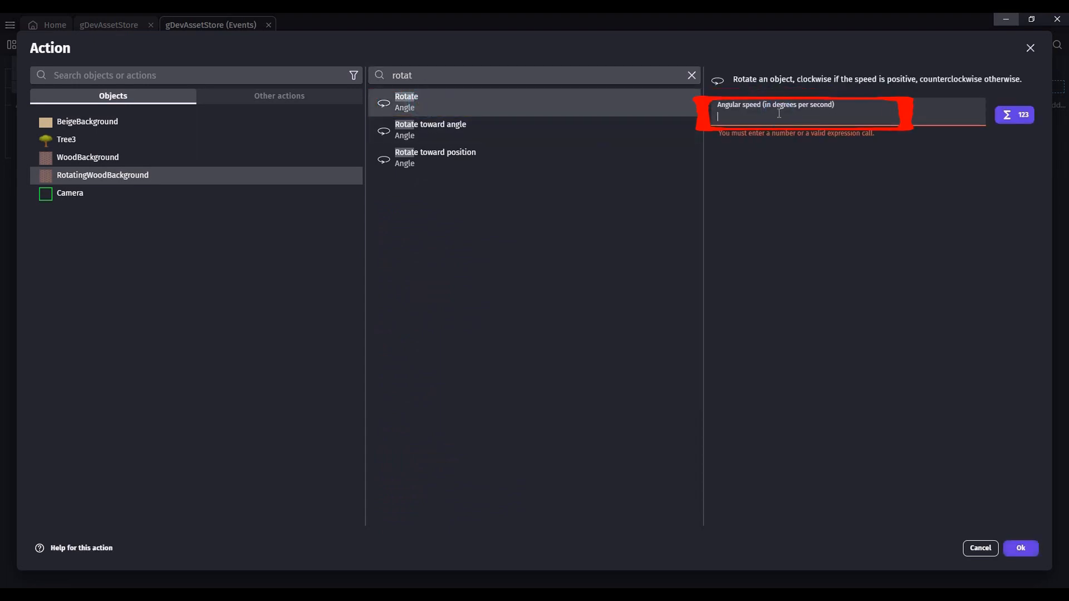
pyautogui.write('65')
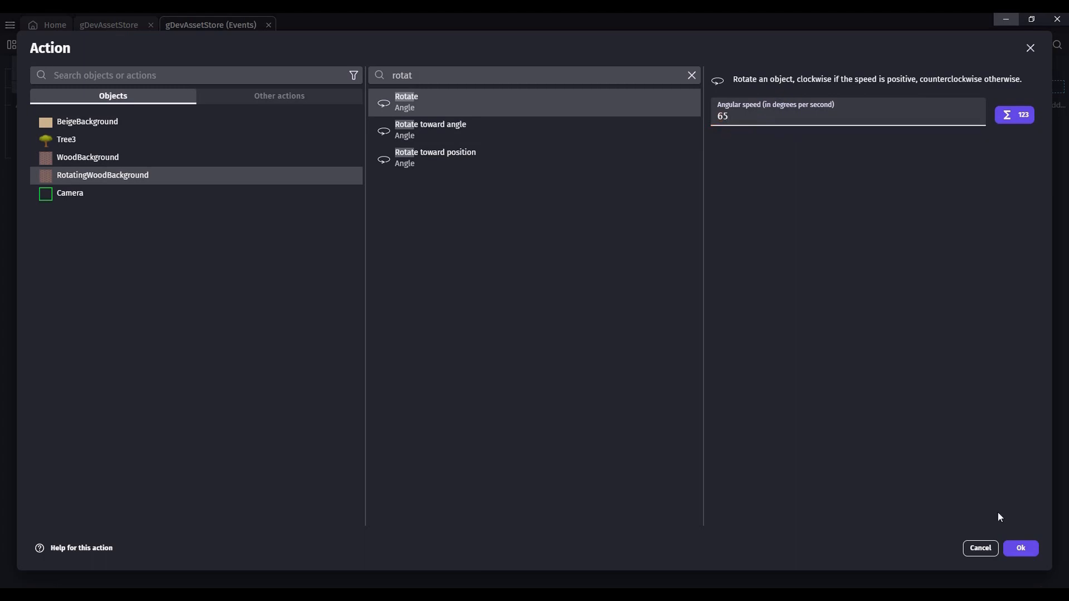
pyautogui.click(1013, 544)
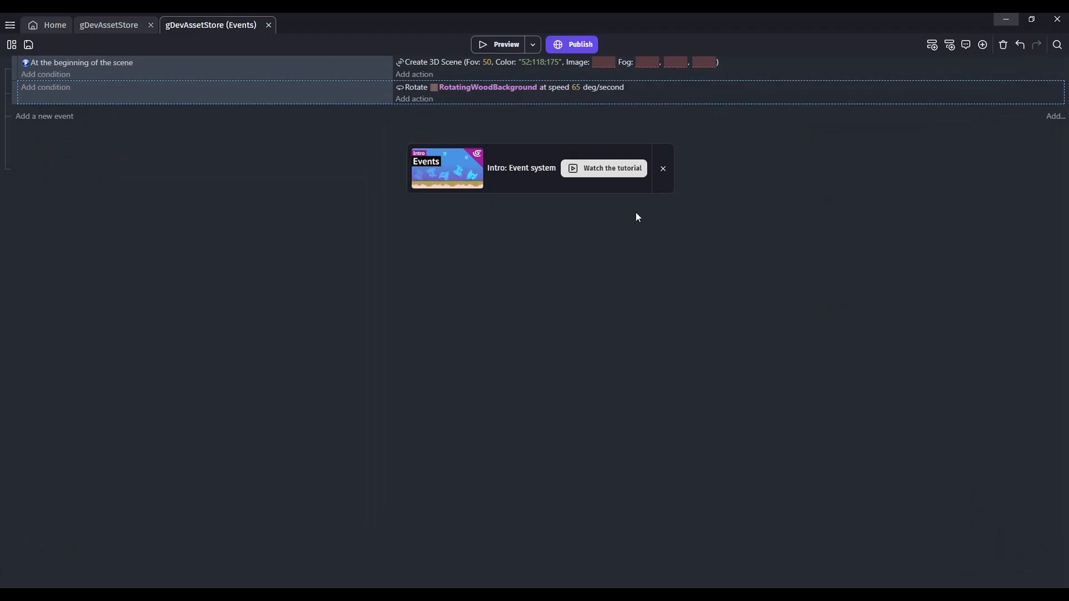
# - Preview the rotation of the wood box, close the preview and return to the scene layout
pyautogui.click(506, 44)
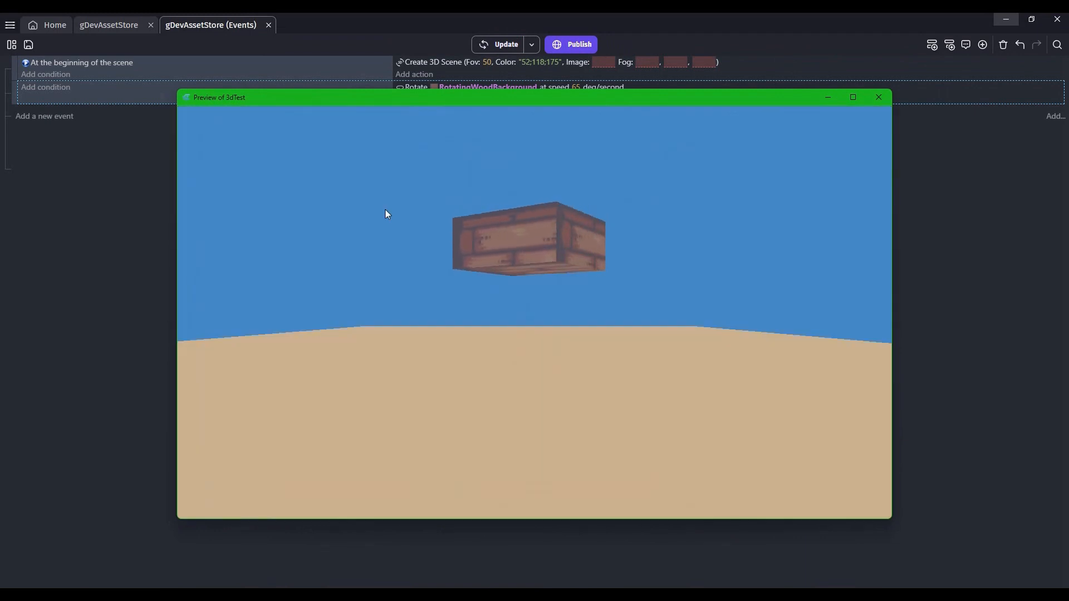
pyautogui.click(878, 97)
pyautogui.hotkey('ctrl', 'shift', 'Tab')
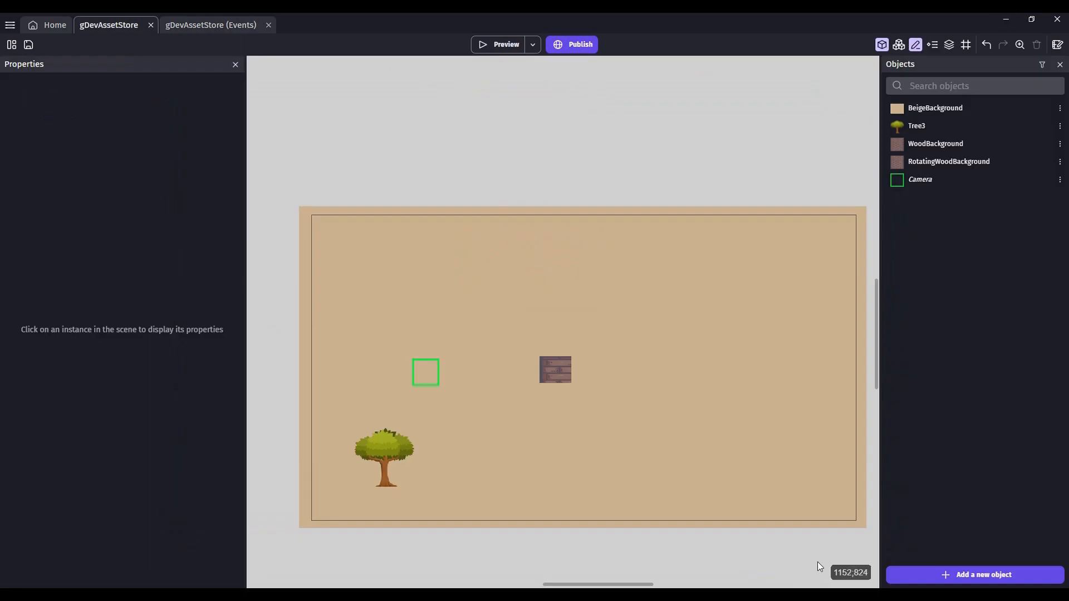
# - Search the asset store for "crate" and add the wooden Crate from the Pzuh pack to the scene's objects
pyautogui.click(914, 575)
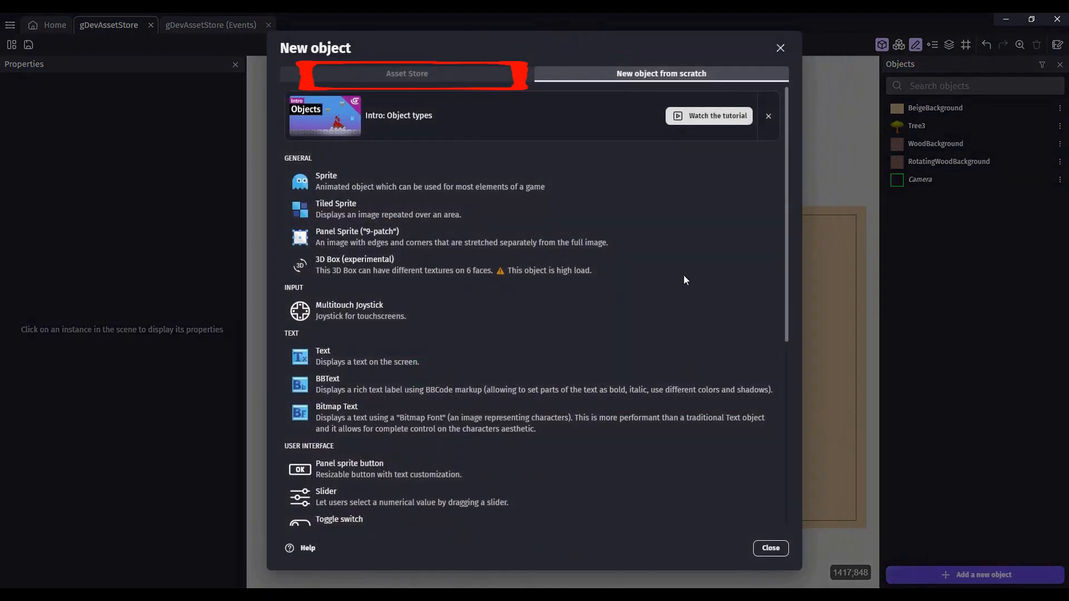
pyautogui.click(436, 77)
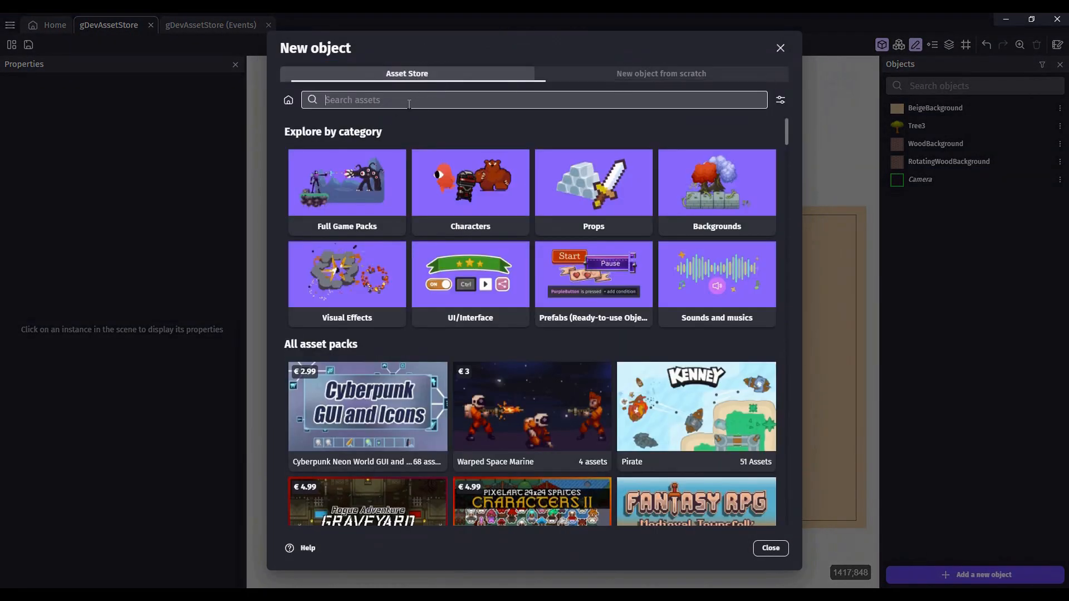
pyautogui.click(409, 101)
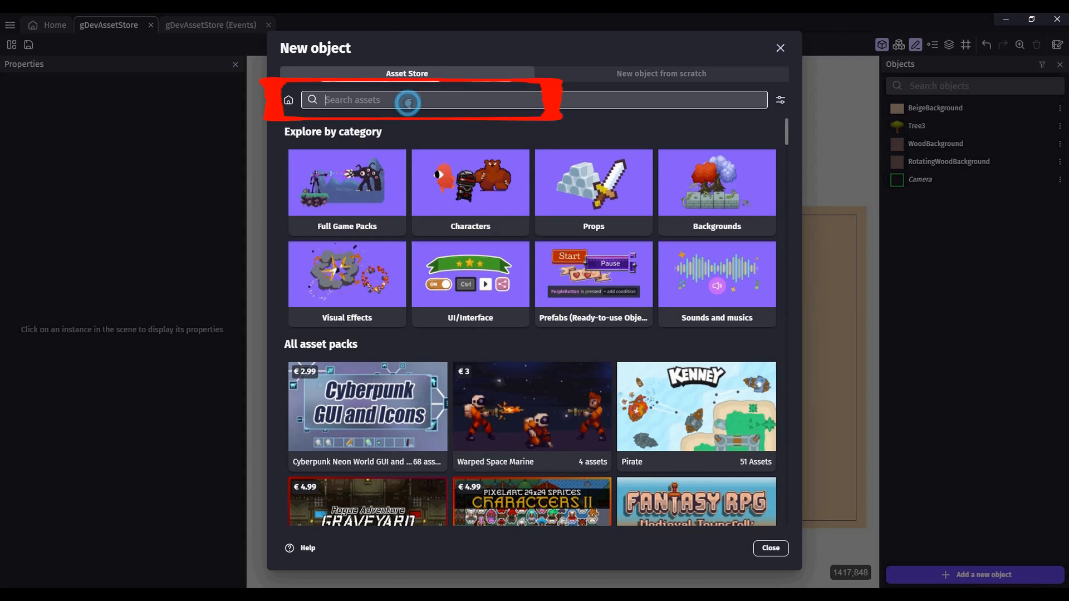
pyautogui.write('crate')
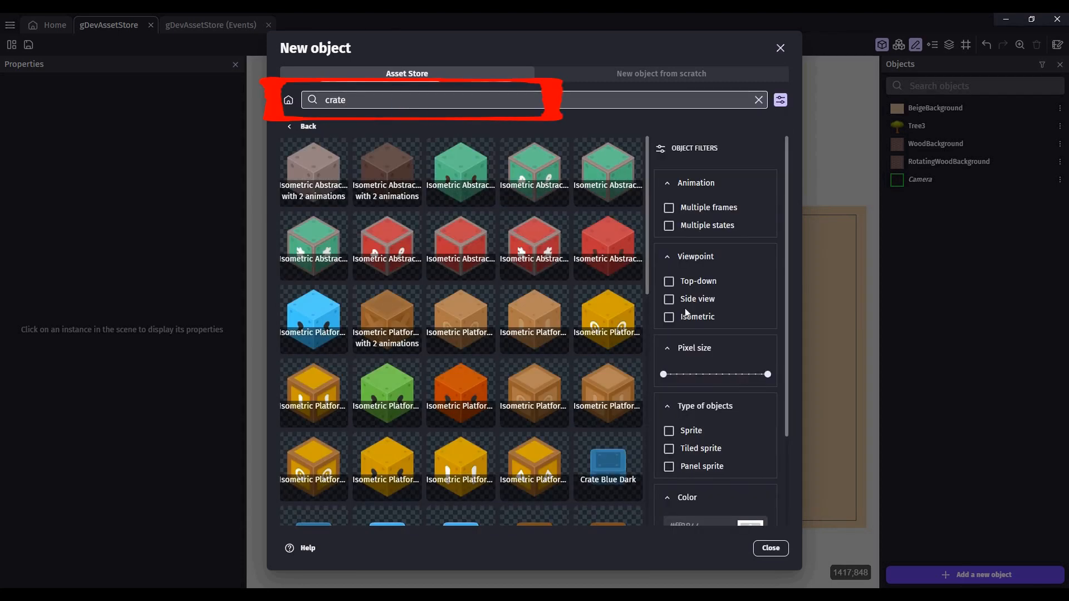
pyautogui.scroll(-5, 582, 334)
pyautogui.scroll(-4, 583, 330)
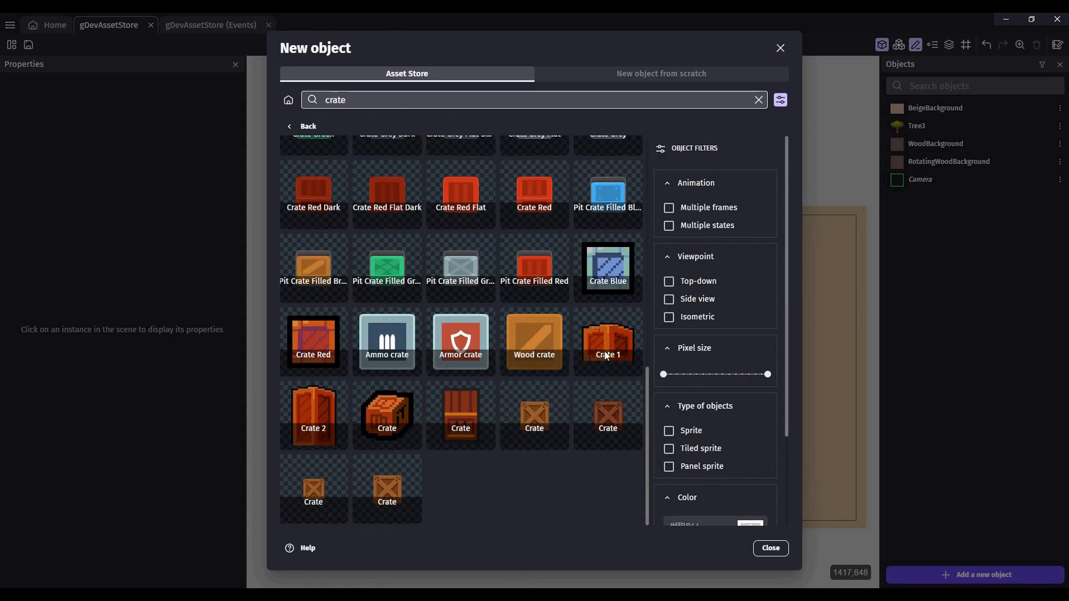
pyautogui.click(609, 411)
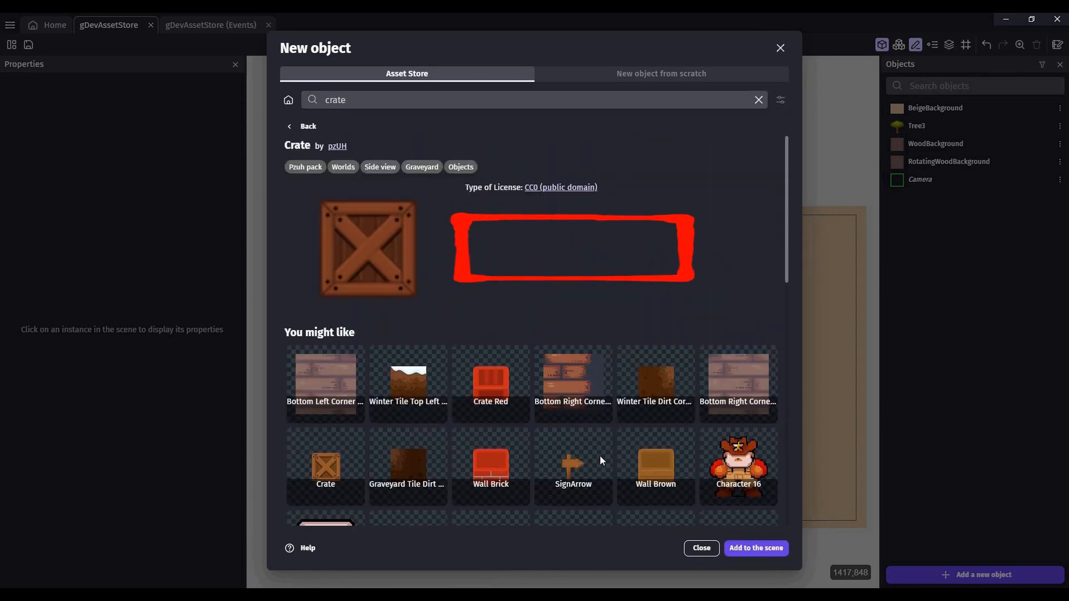
pyautogui.click(777, 551)
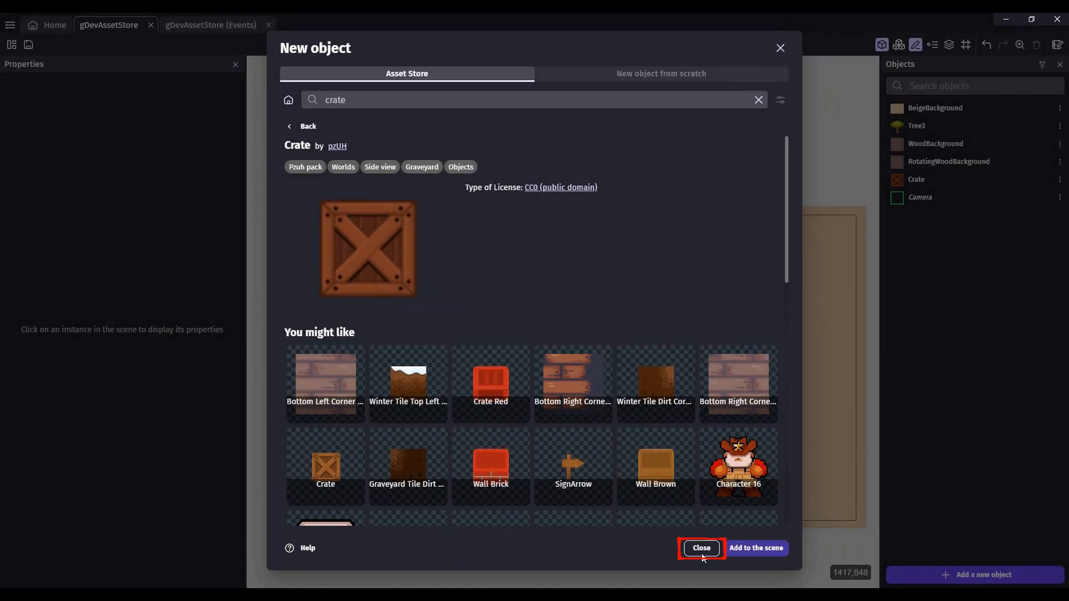
pyautogui.click(701, 549)
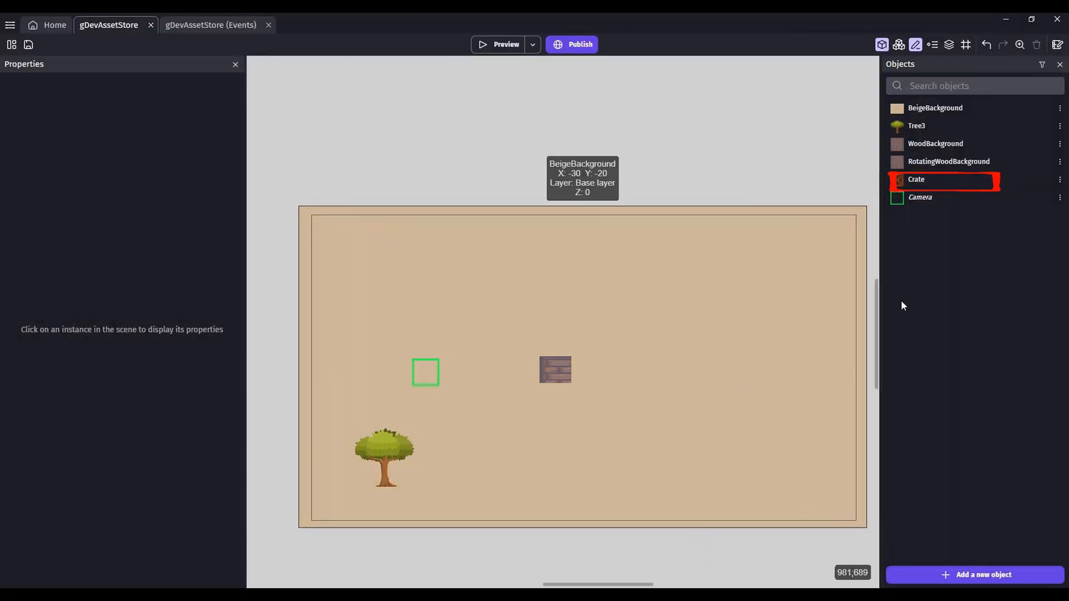
pyautogui.click(924, 182)
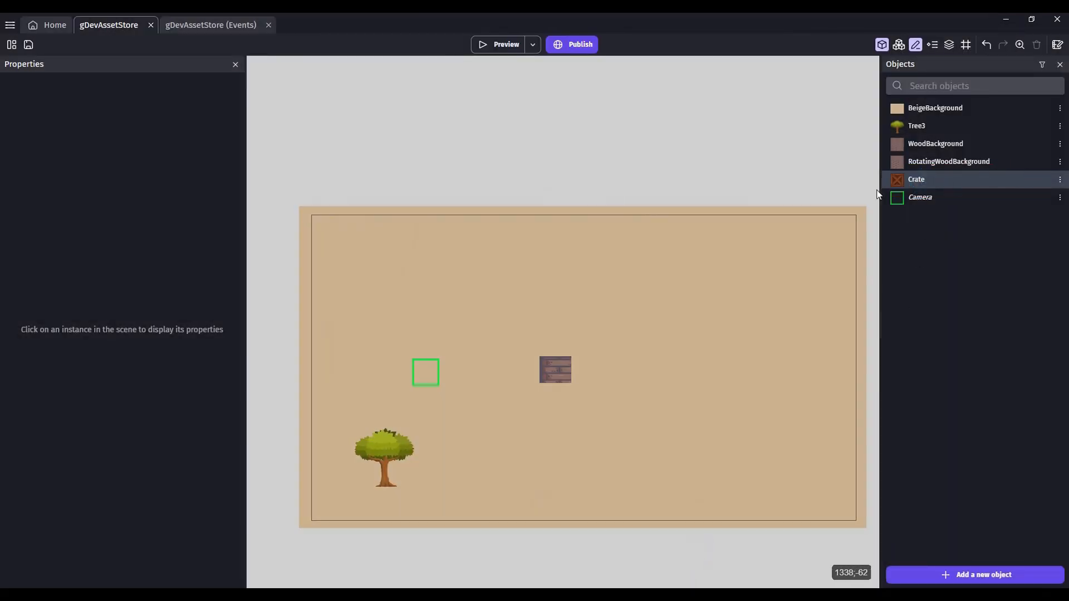
# - Create a tiled sprite from scratch using the image Crate.png and name it RotatingCrate
pyautogui.click(899, 577)
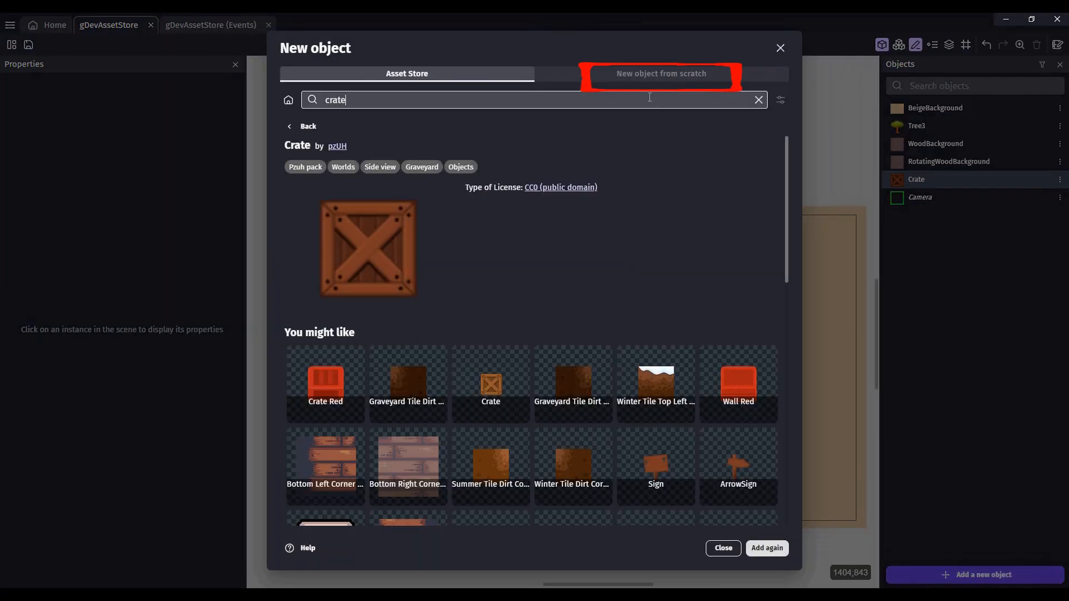
pyautogui.click(604, 77)
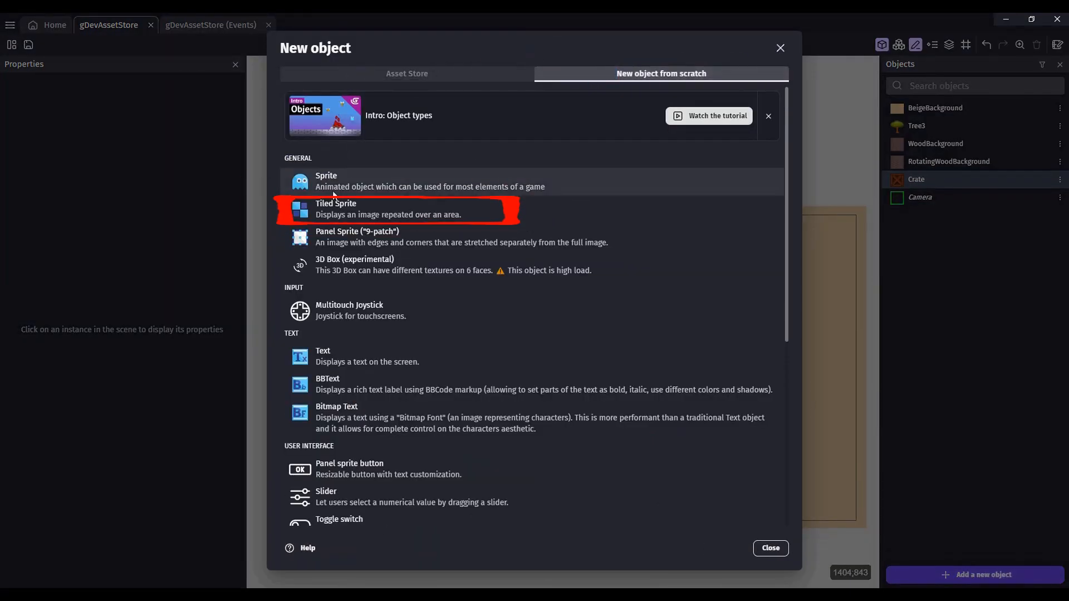
pyautogui.click(351, 213)
pyautogui.click(426, 170)
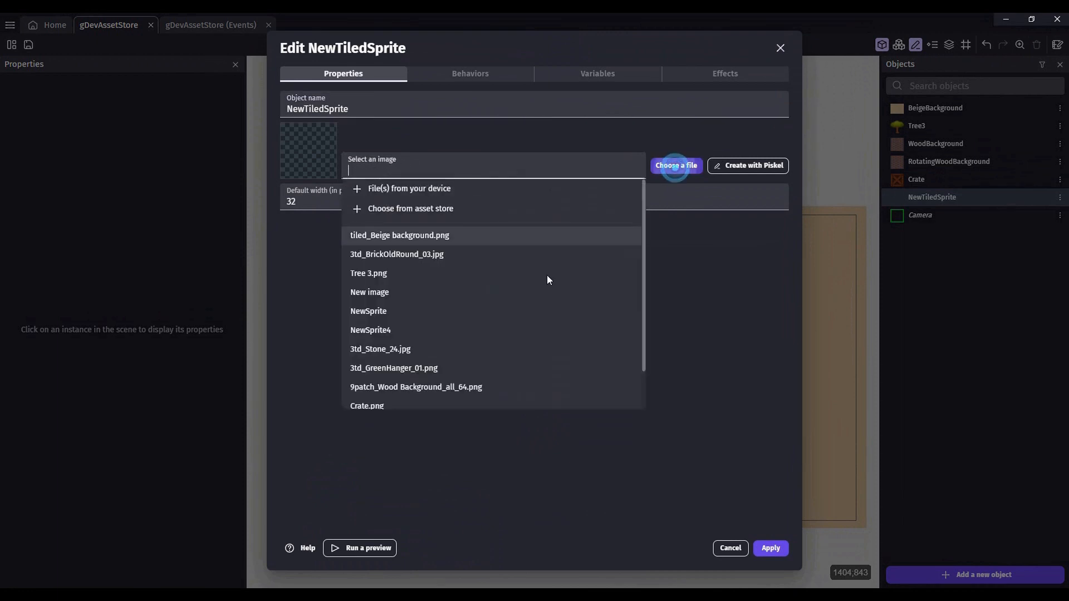
pyautogui.scroll(-1, 501, 312)
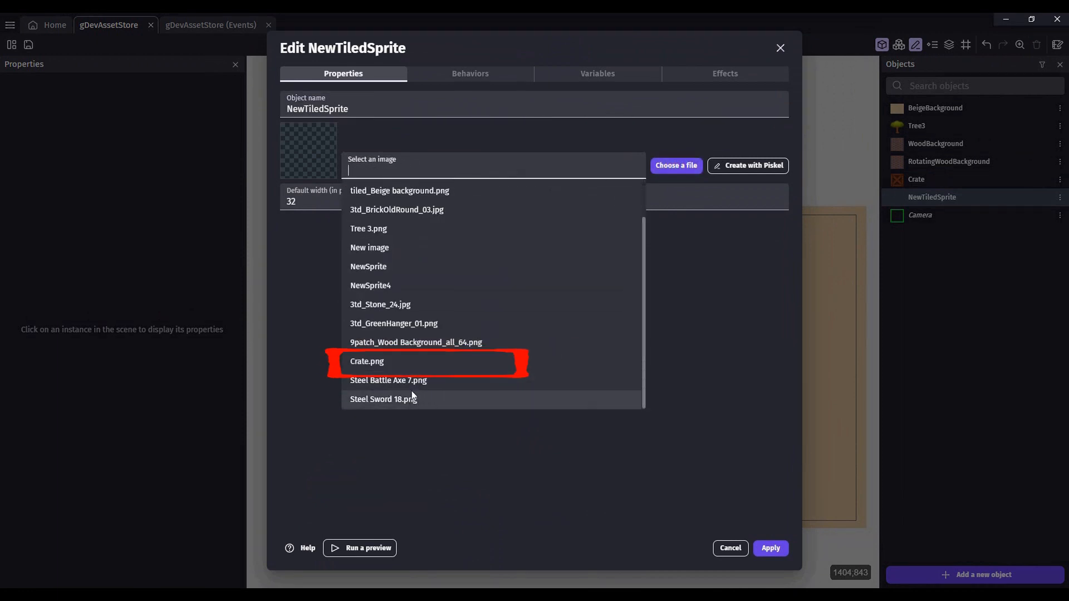
pyautogui.click(387, 361)
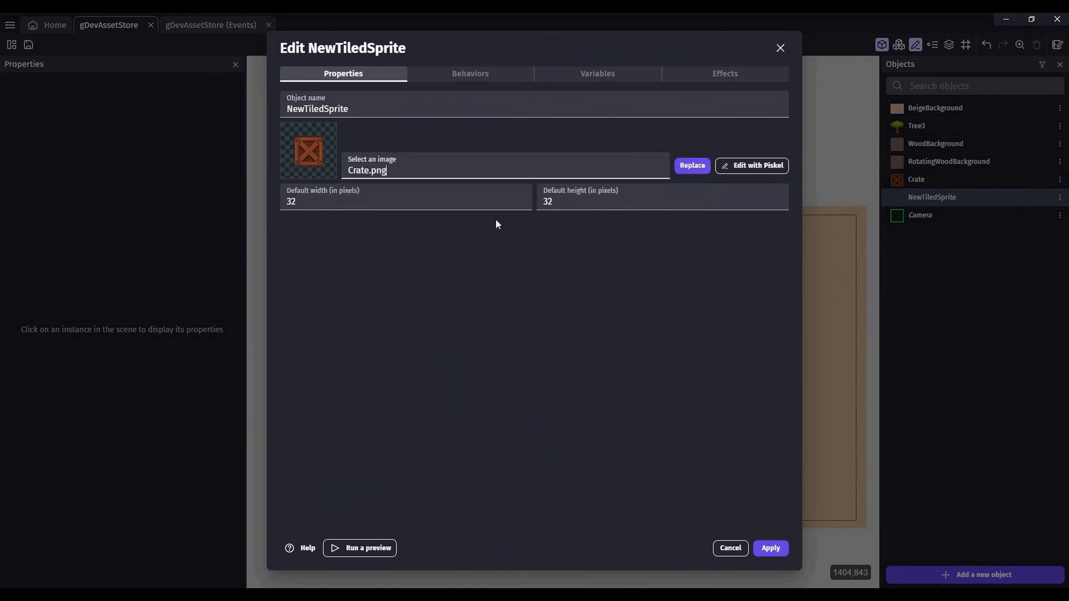
pyautogui.doubleClick(336, 108)
pyautogui.write('R')
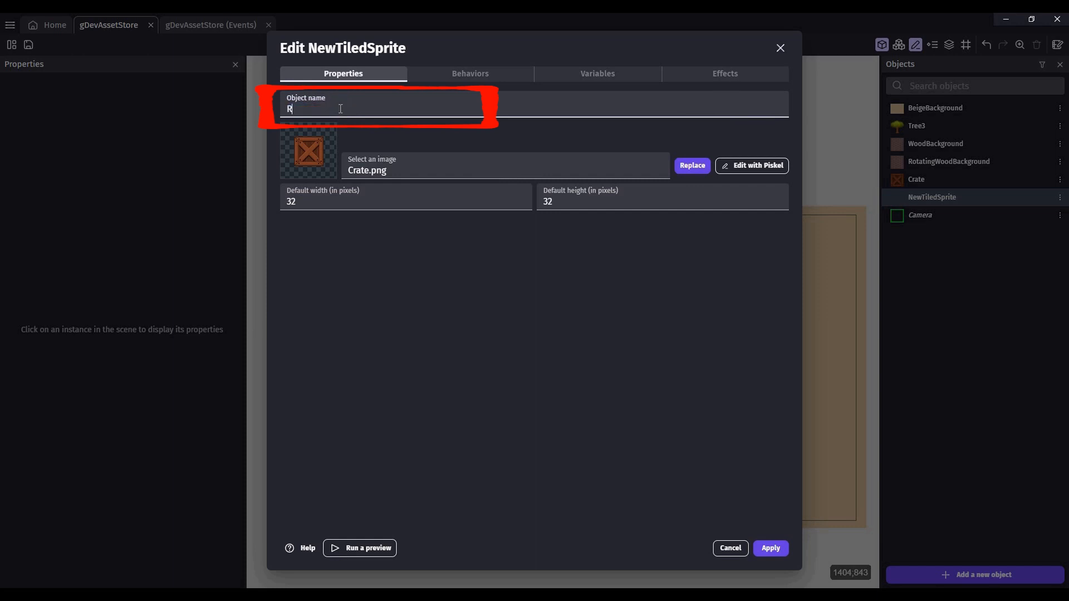
pyautogui.write('rate')
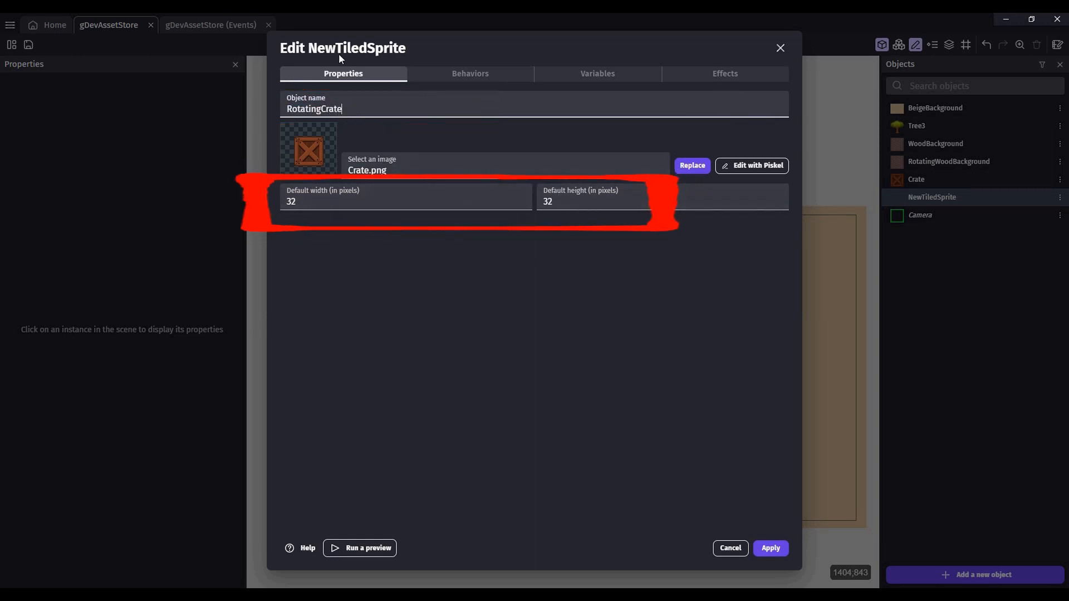
# - Add the 3D Box Projection from Tiled Sprite behavior to RotatingCrate with a depth of 32 pixels and apply it
pyautogui.click(460, 76)
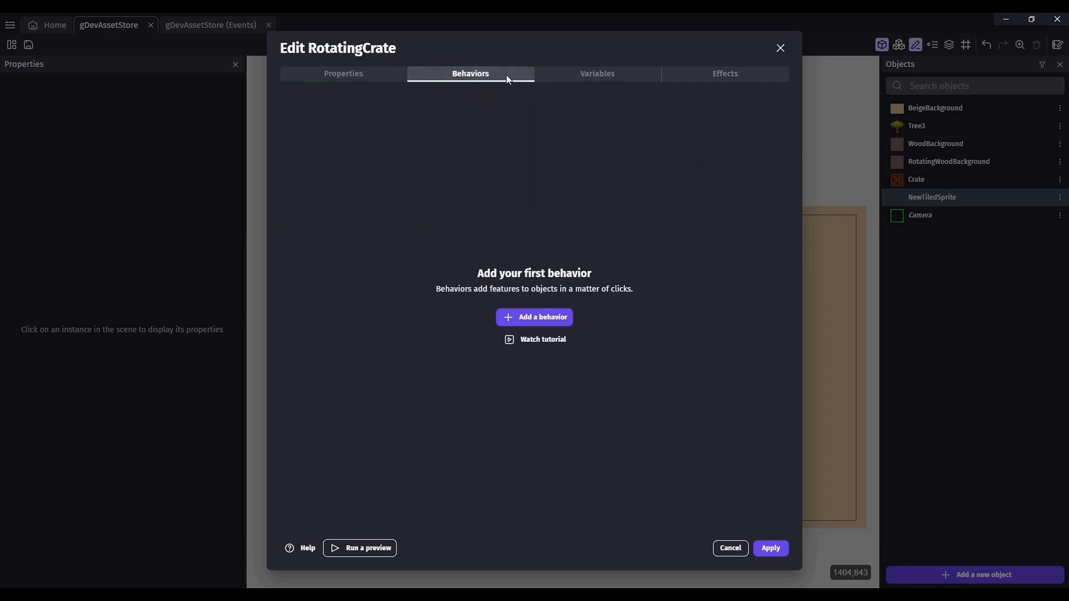
pyautogui.click(536, 316)
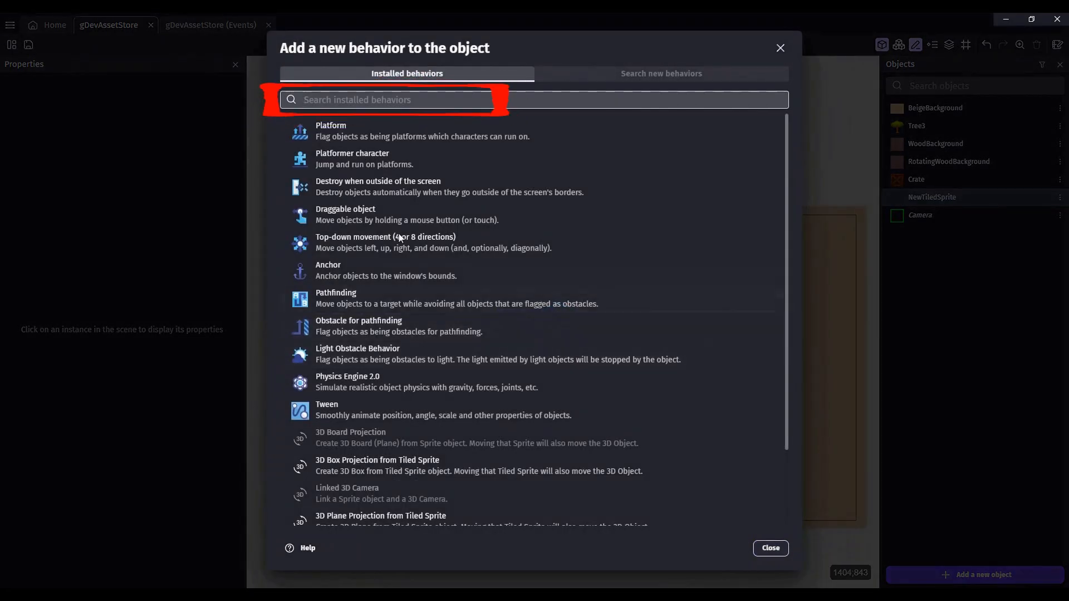
pyautogui.click(354, 100)
pyautogui.write('3d')
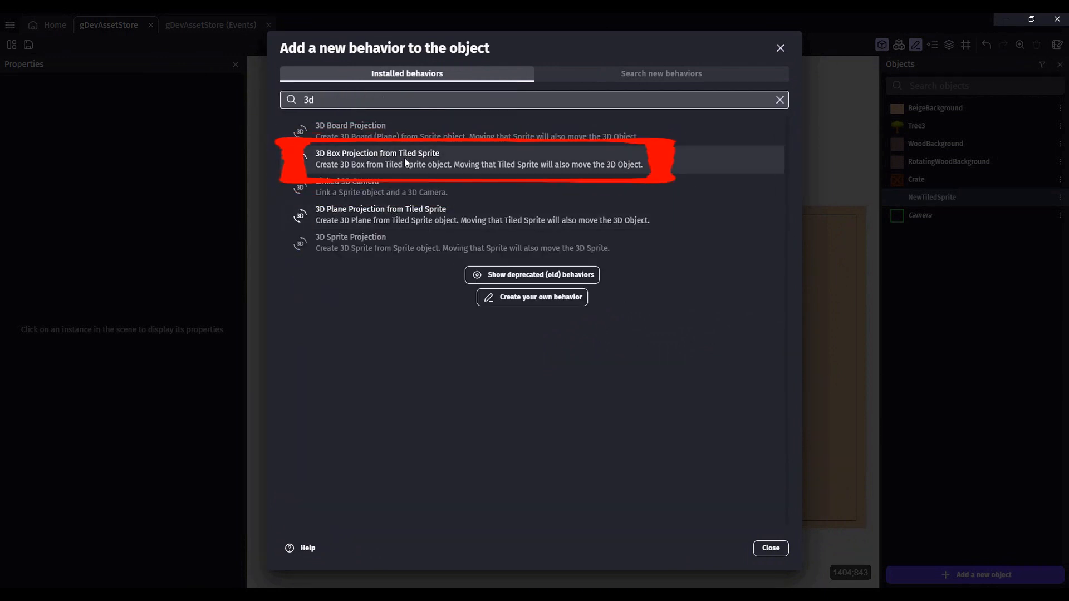
pyautogui.click(405, 158)
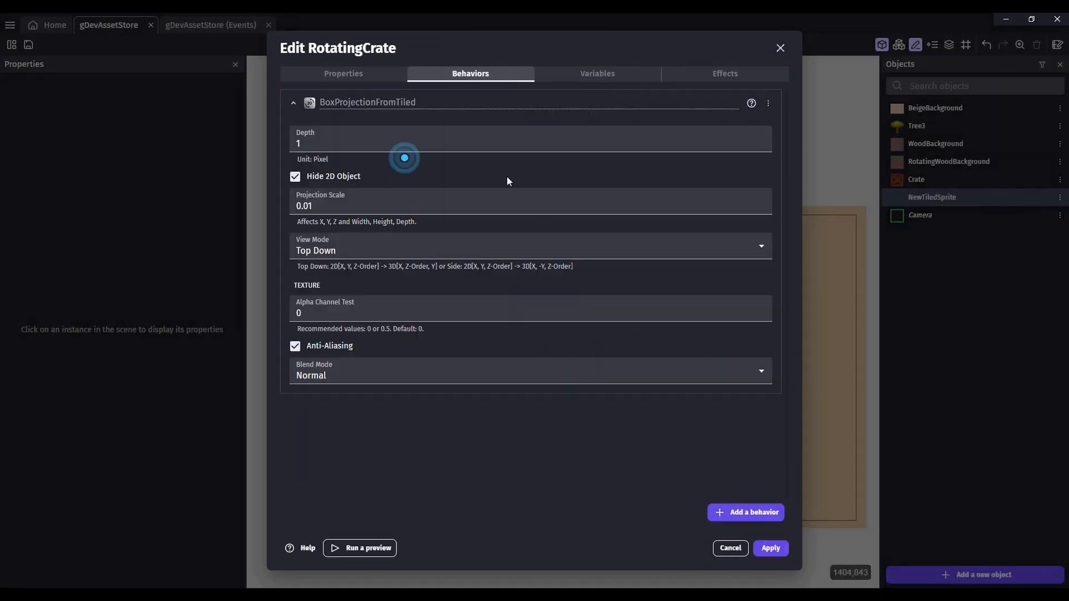
pyautogui.click(323, 141)
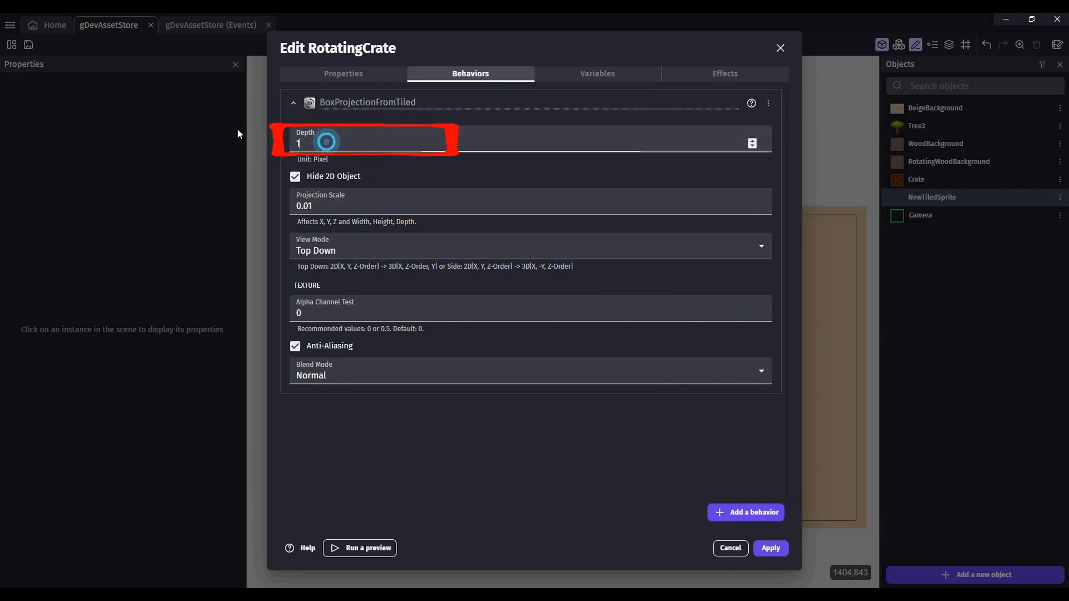
pyautogui.press('BackSpace')
pyautogui.write('32')
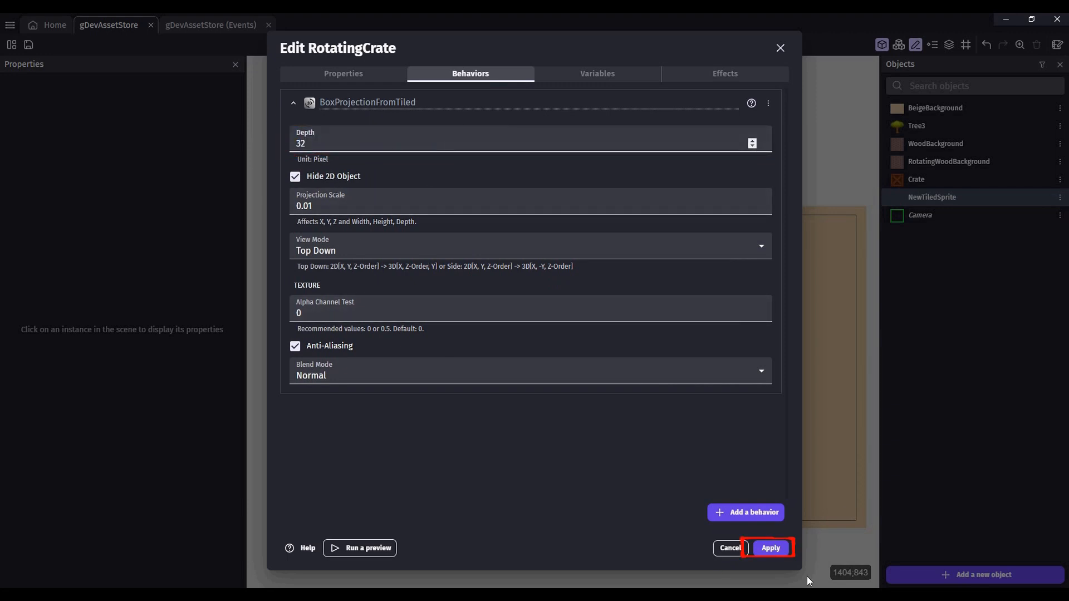
pyautogui.click(771, 549)
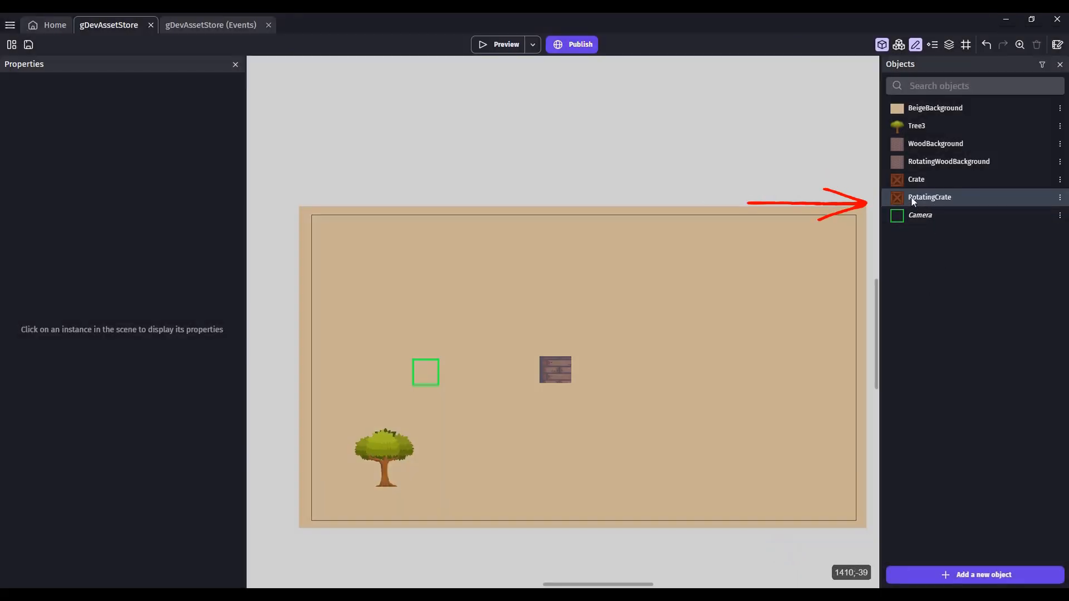
# - Place a RotatingCrate instance between the camera and the wood box at about X 352, Y 283, sized about 52 by 53 pixels
pyautogui.moveTo(927, 197)
pyautogui.mouseDown()
pyautogui.moveTo(523, 354)
pyautogui.moveTo(509, 372)
pyautogui.moveTo(536, 397)
pyautogui.moveTo(476, 348)
pyautogui.mouseUp()
pyautogui.click(519, 382)
pyautogui.click(530, 449)
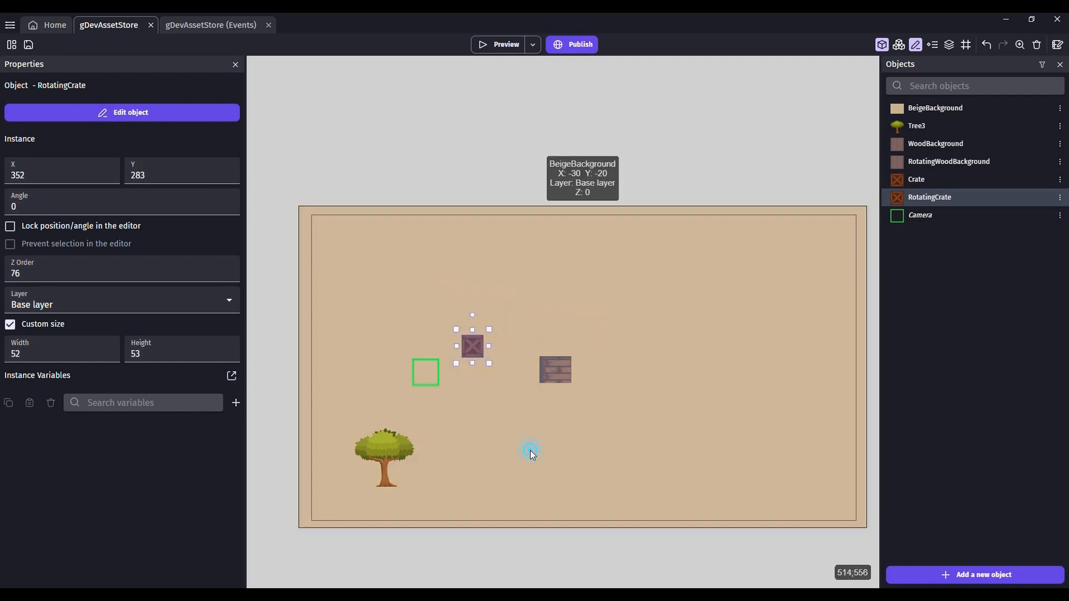
pyautogui.click(466, 352)
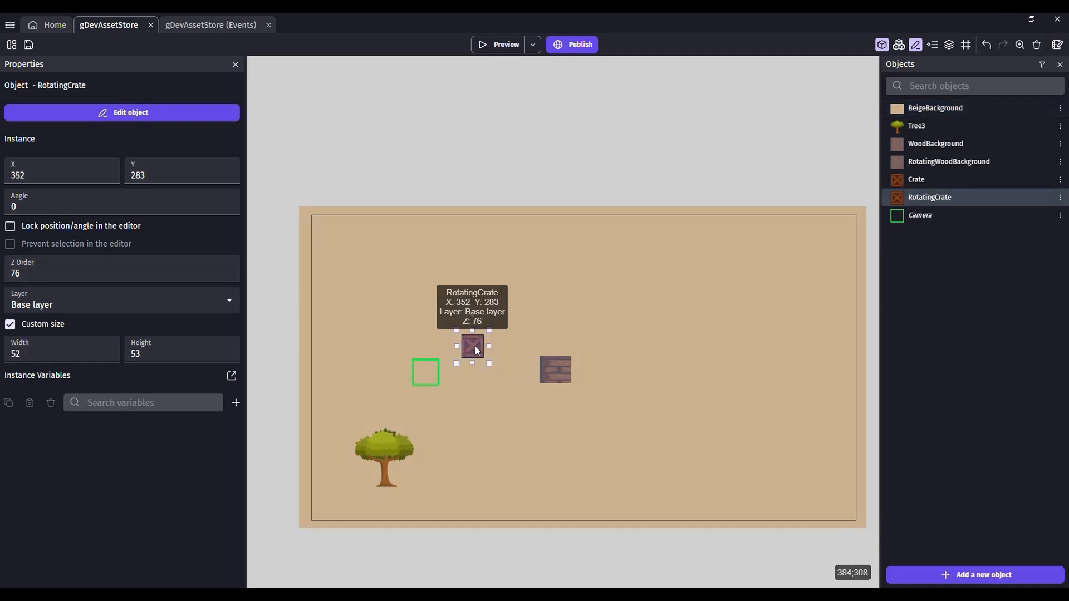
# - Preview the scene to check the crate and wood boxes in 3D, and close the preview
pyautogui.click(502, 44)
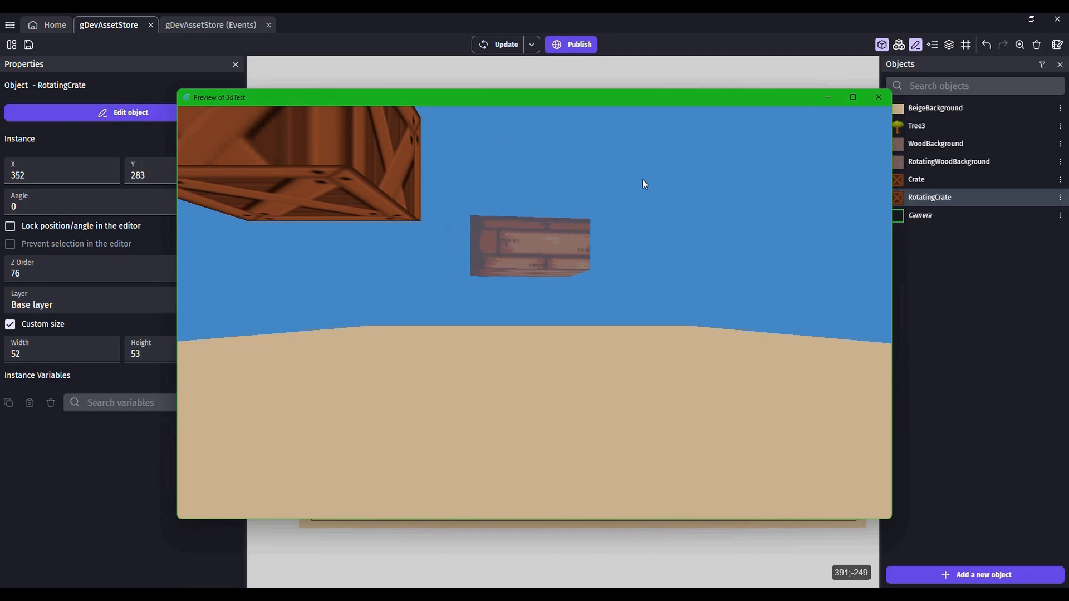
pyautogui.click(879, 98)
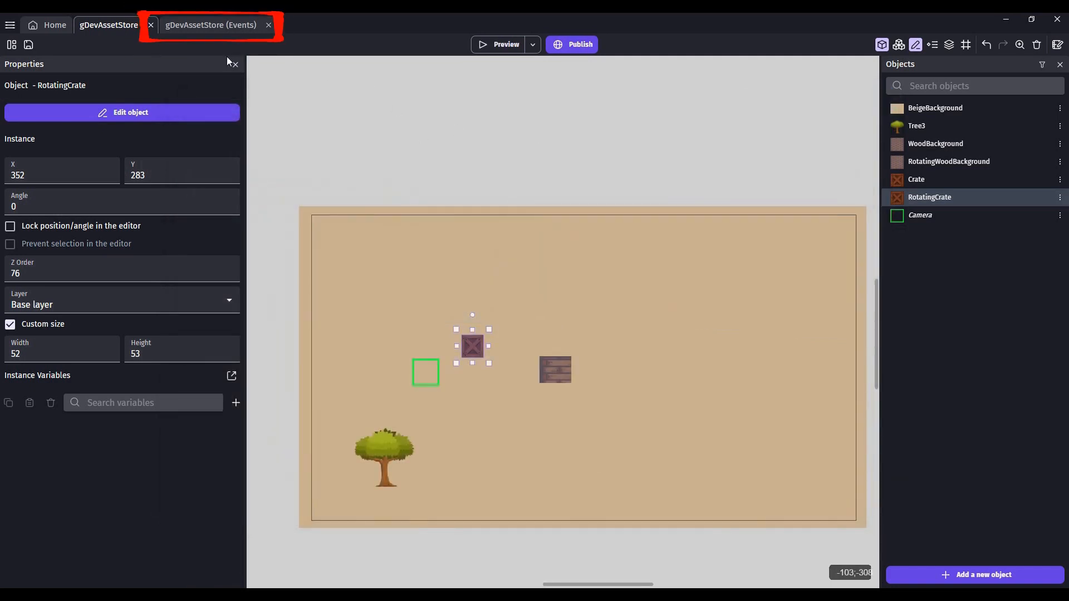
# - Duplicate the Rotate action for RotatingWoodBackground in the scene's events and set the copy's object to RotatingCrate
pyautogui.click(206, 26)
pyautogui.click(409, 87)
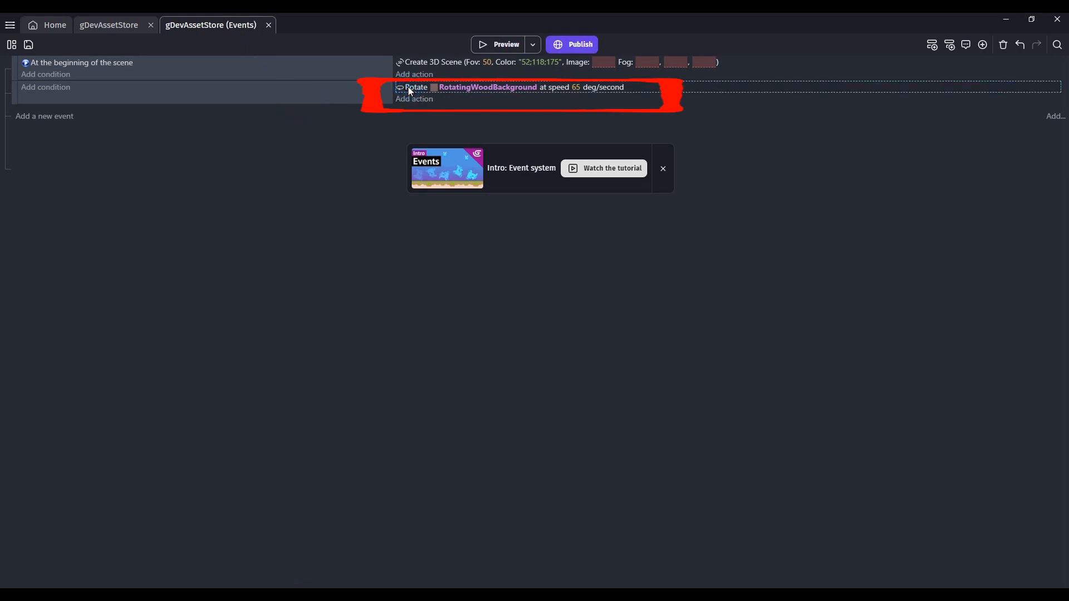
pyautogui.hotkey('ctrl', 'c')
pyautogui.hotkey('ctrl', 'v')
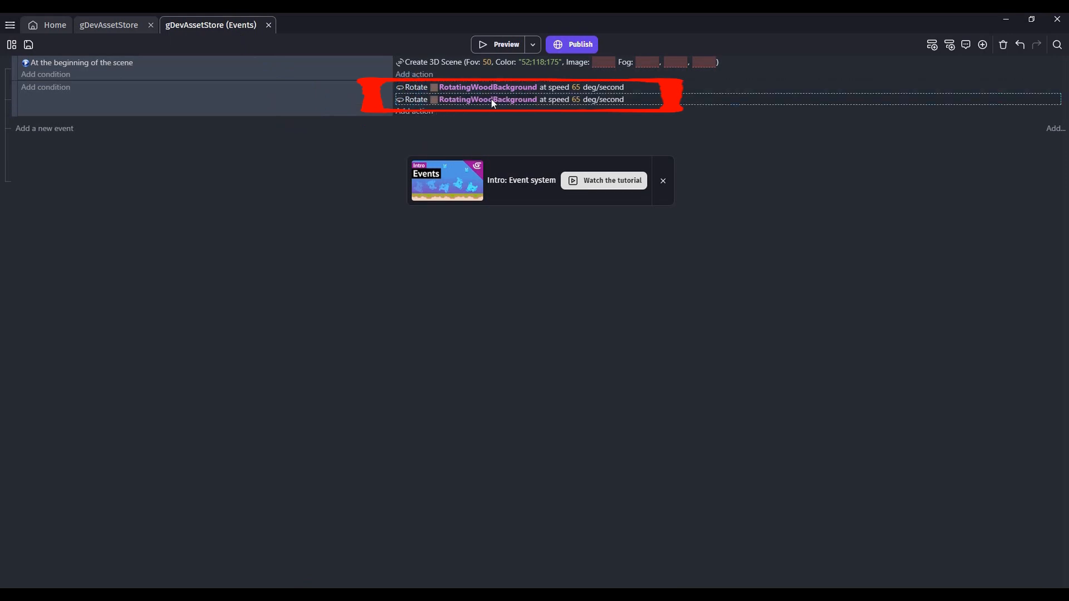
pyautogui.click(515, 101)
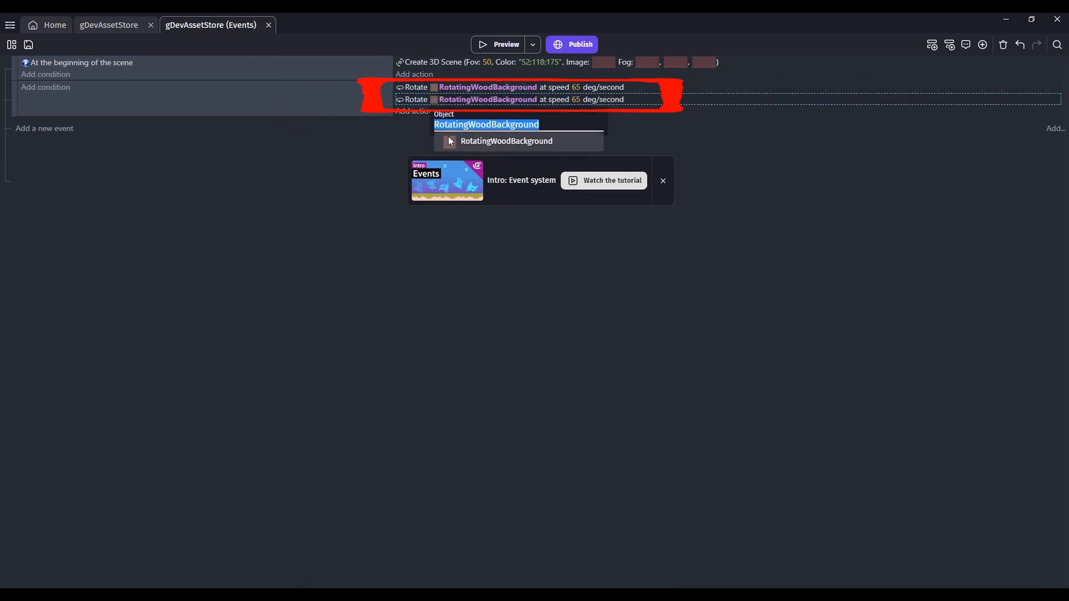
pyautogui.press('BackSpace')
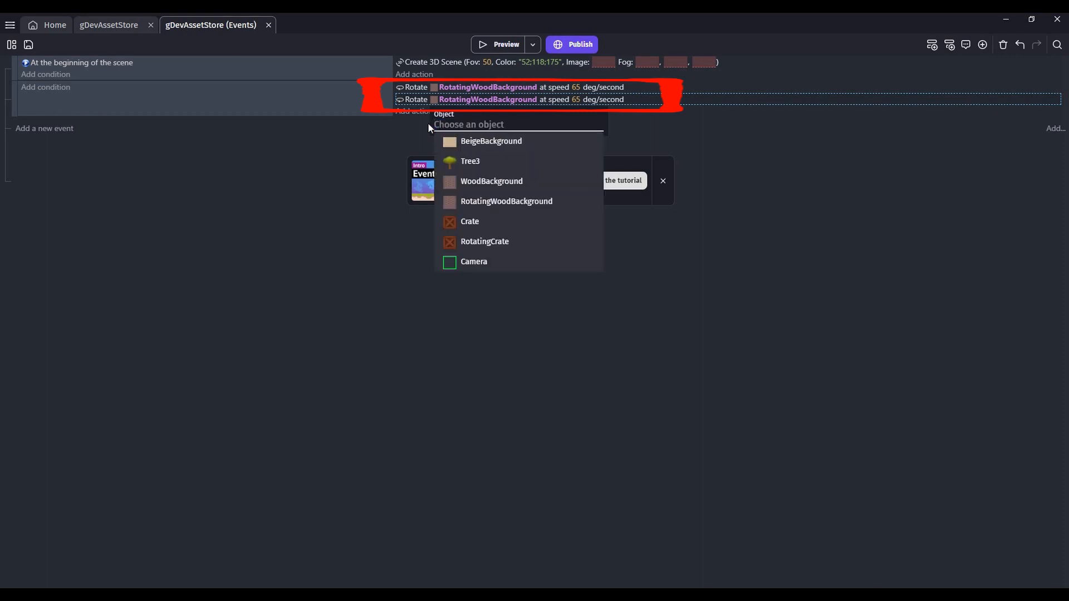
pyautogui.click(490, 243)
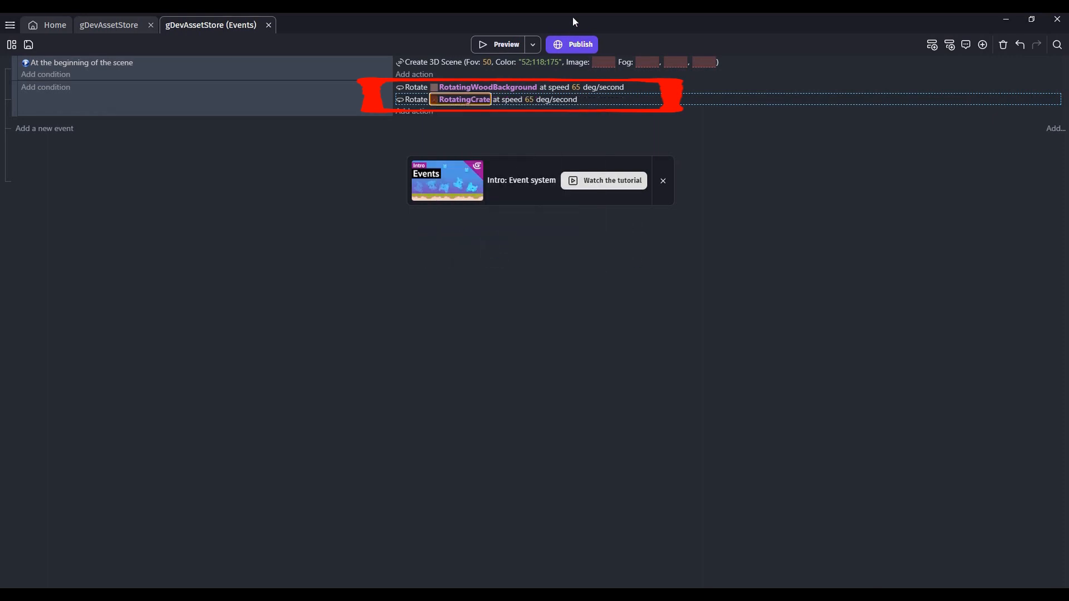
# - Set the RotatingCrate action's angular speed to 45 degrees per second and preview the scene
pyautogui.doubleClick(533, 102)
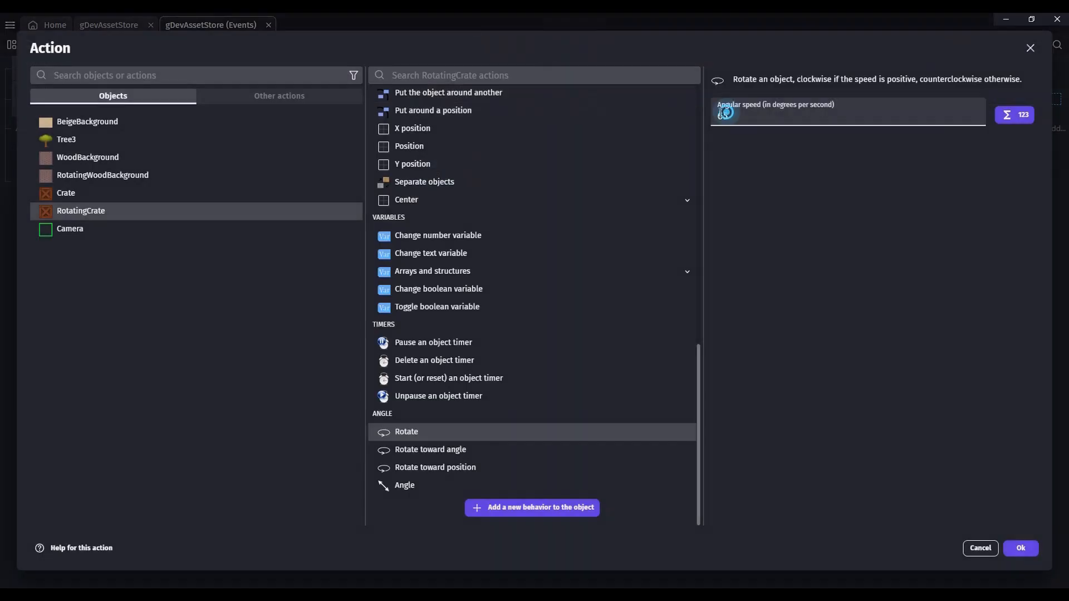
pyautogui.write('45')
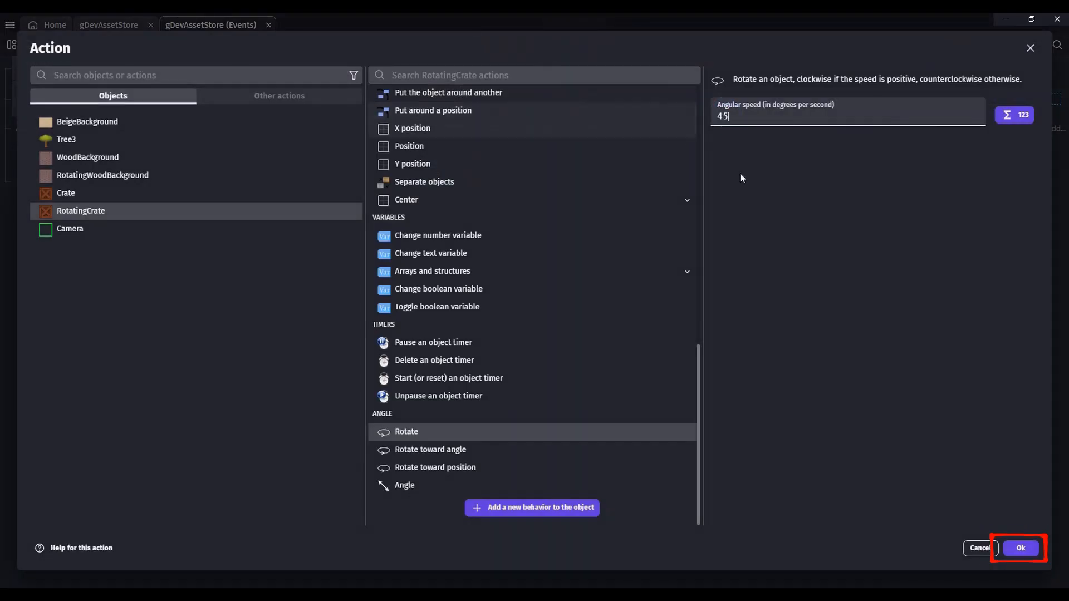
pyautogui.click(1019, 549)
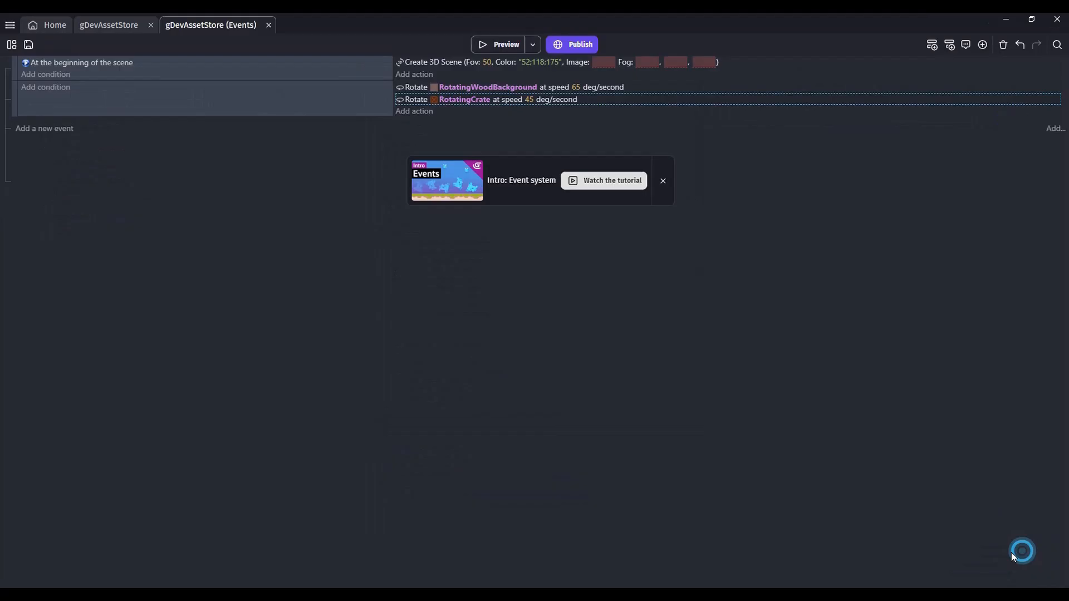
pyautogui.click(506, 43)
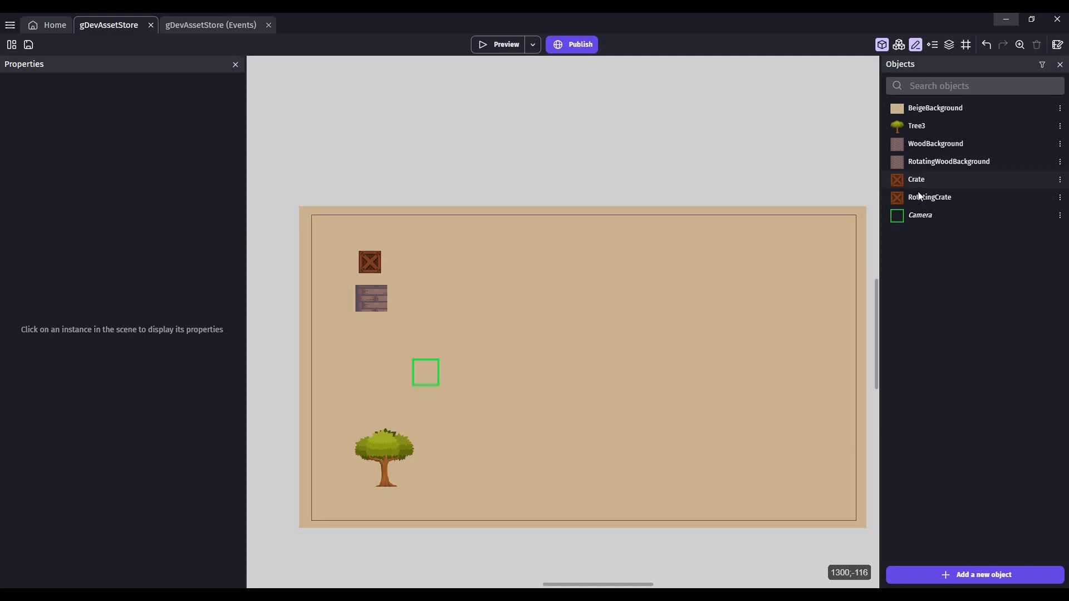
# - Add Kenney's Green background tiled sprite by searching the asset store for "tile", and place an instance at about X 484, Y 294
pyautogui.click(908, 573)
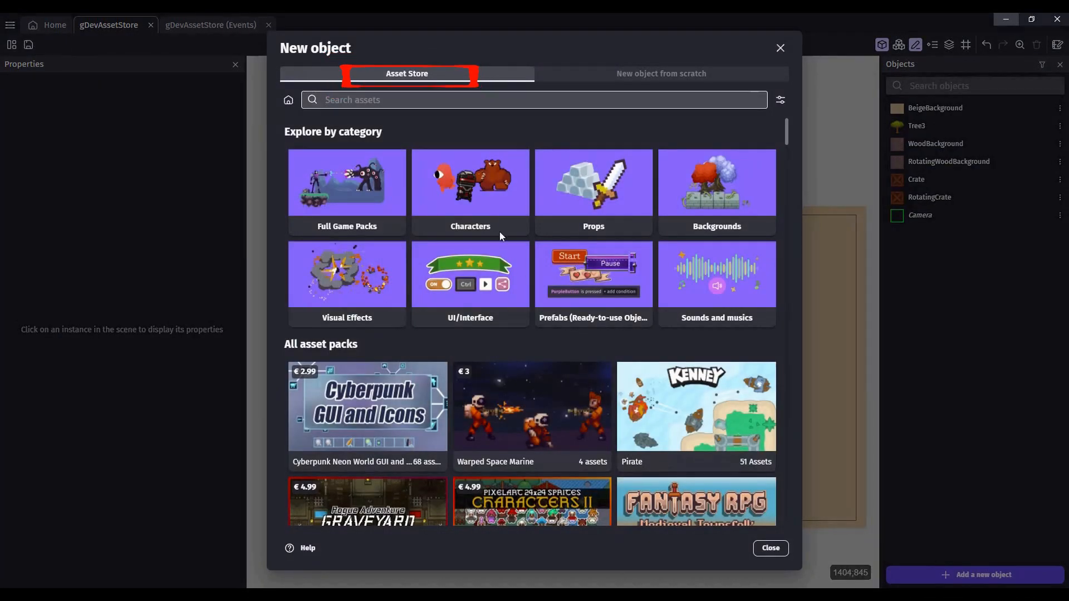
pyautogui.click(421, 99)
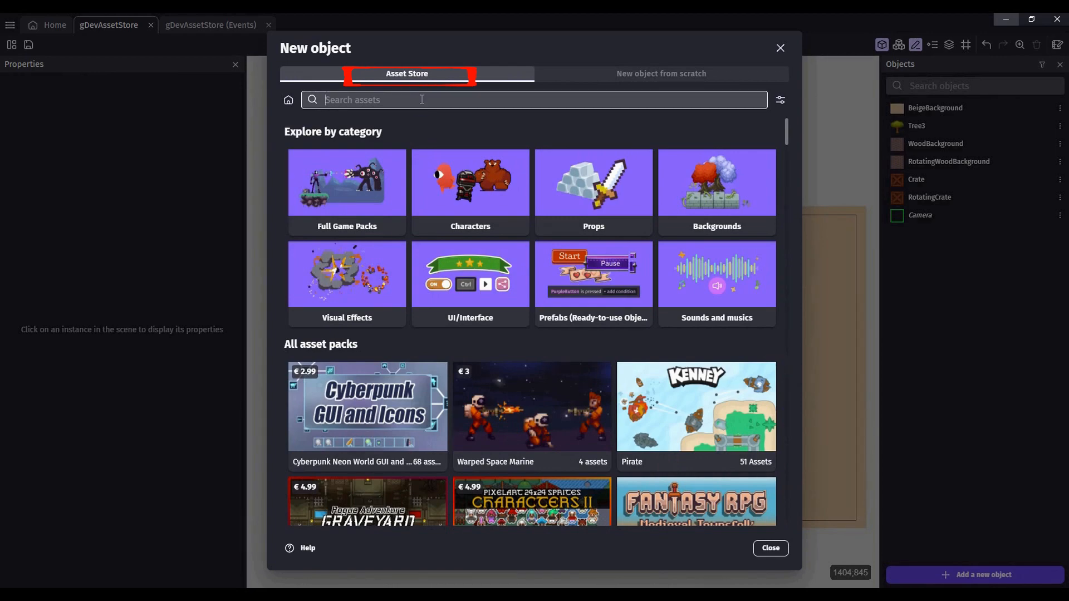
pyautogui.click(475, 98)
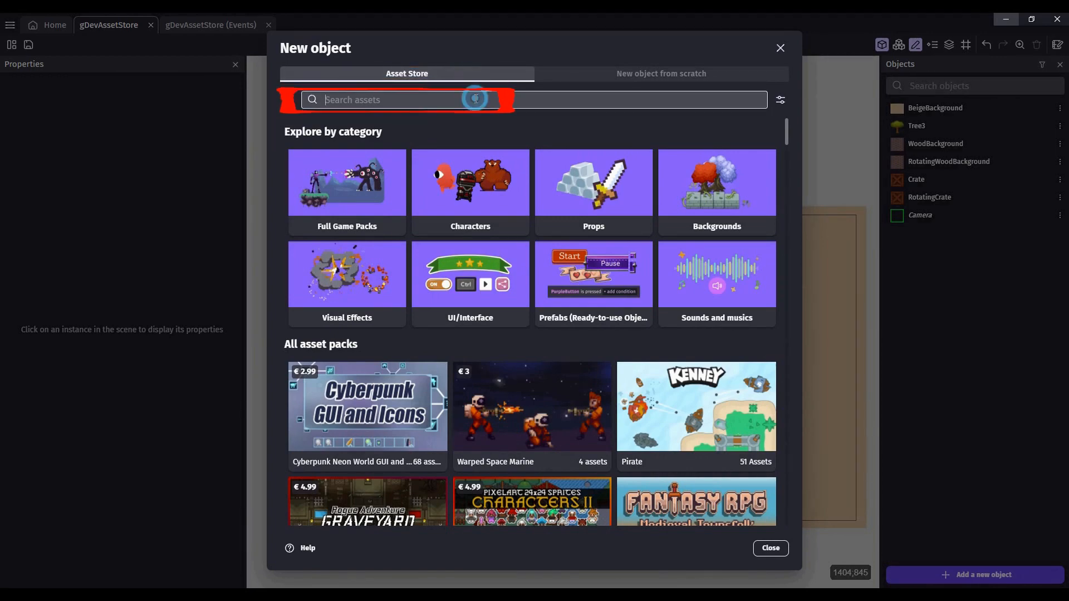
pyautogui.write('tile')
pyautogui.scroll(-5, 549, 308)
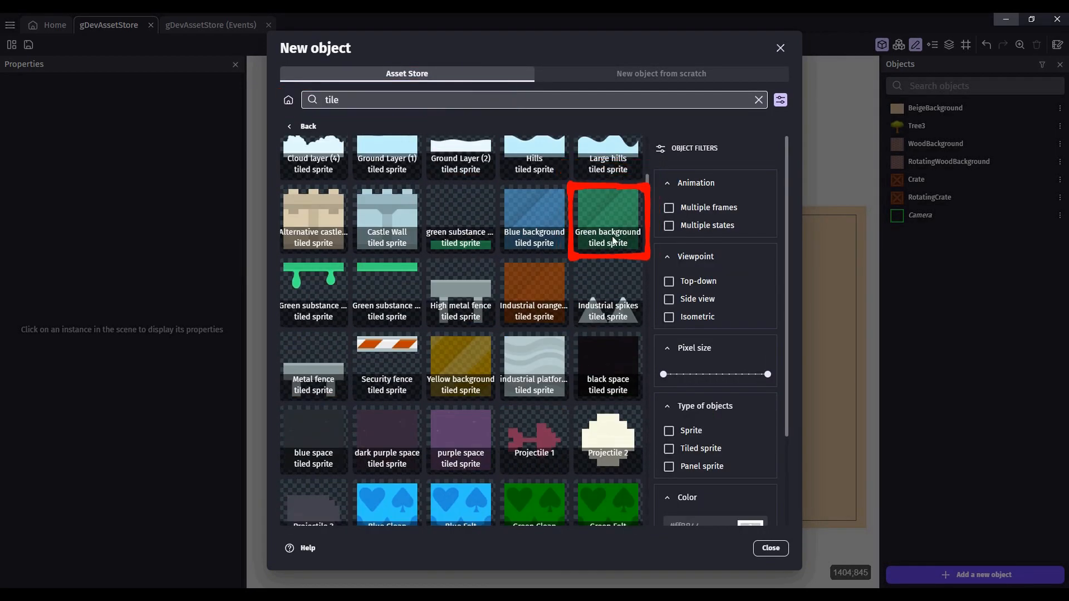
pyautogui.click(616, 217)
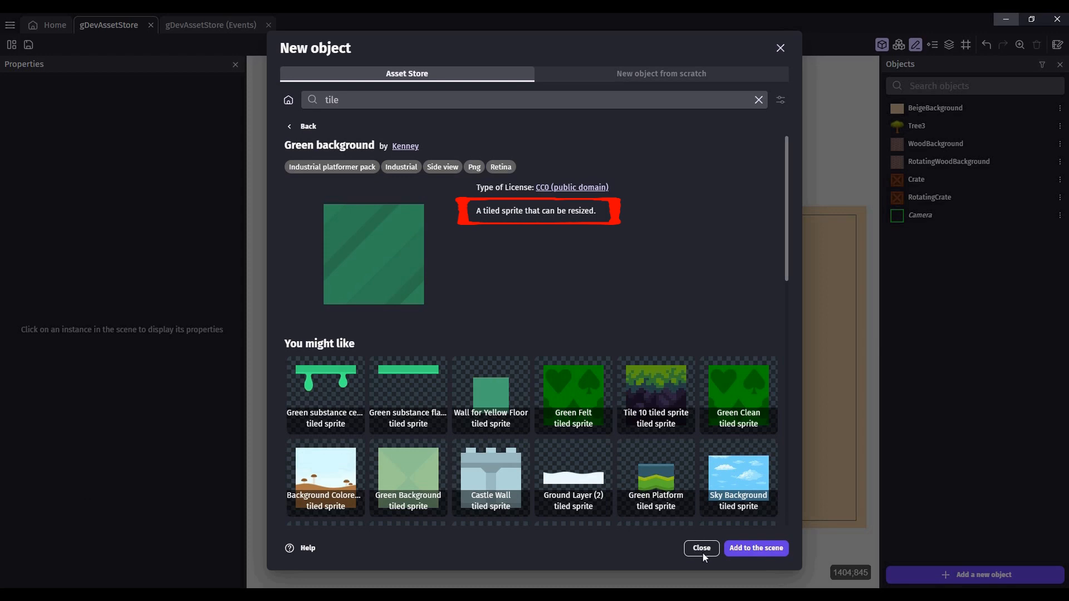
pyautogui.click(755, 548)
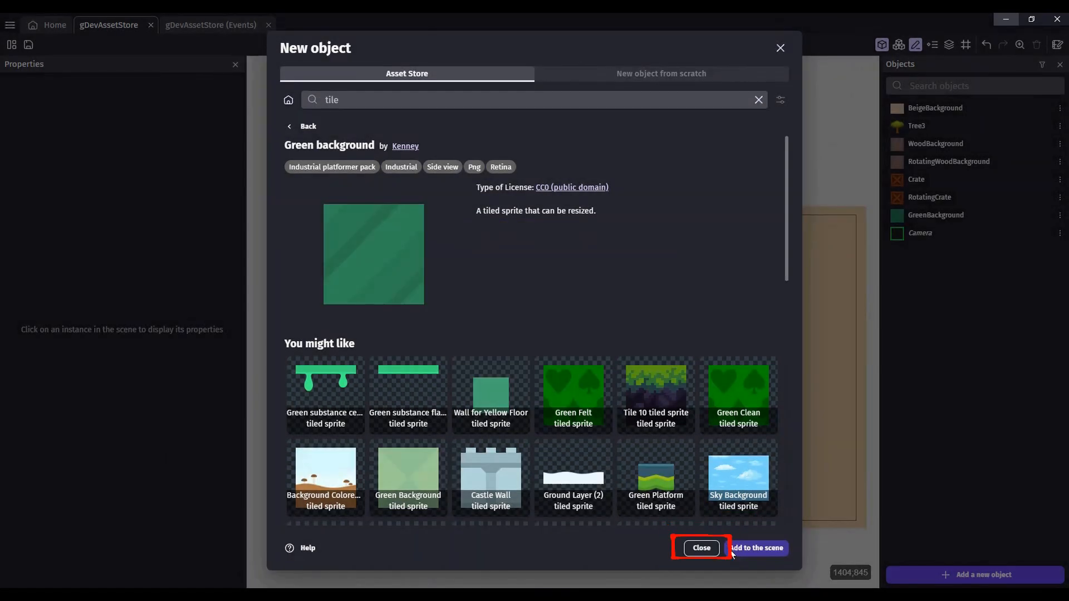
pyautogui.click(723, 549)
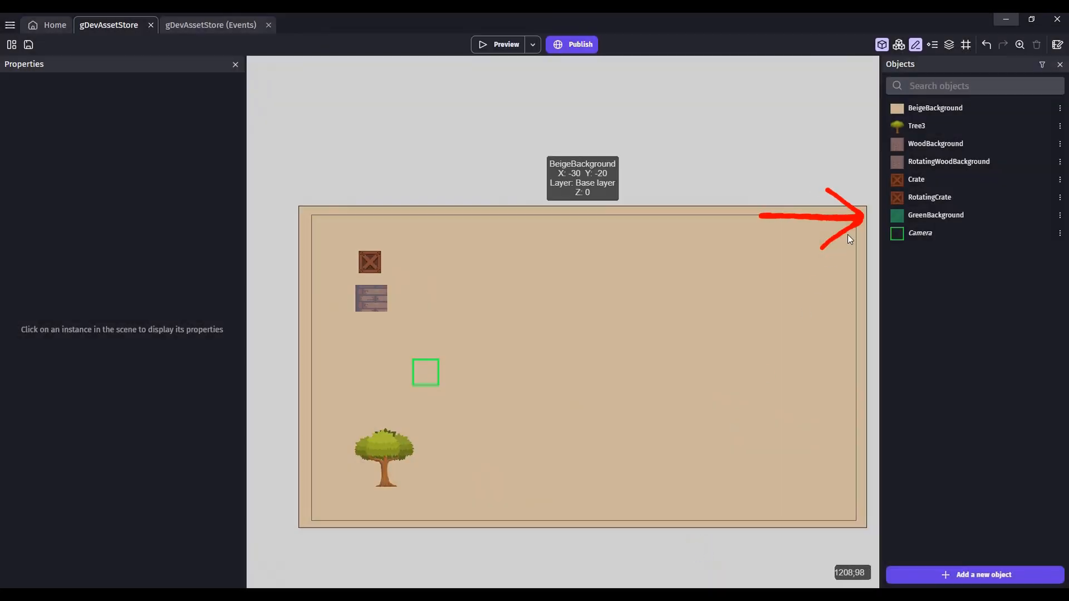
pyautogui.moveTo(912, 215)
pyautogui.mouseDown()
pyautogui.moveTo(611, 329)
pyautogui.moveTo(493, 342)
pyautogui.moveTo(518, 341)
pyautogui.mouseUp()
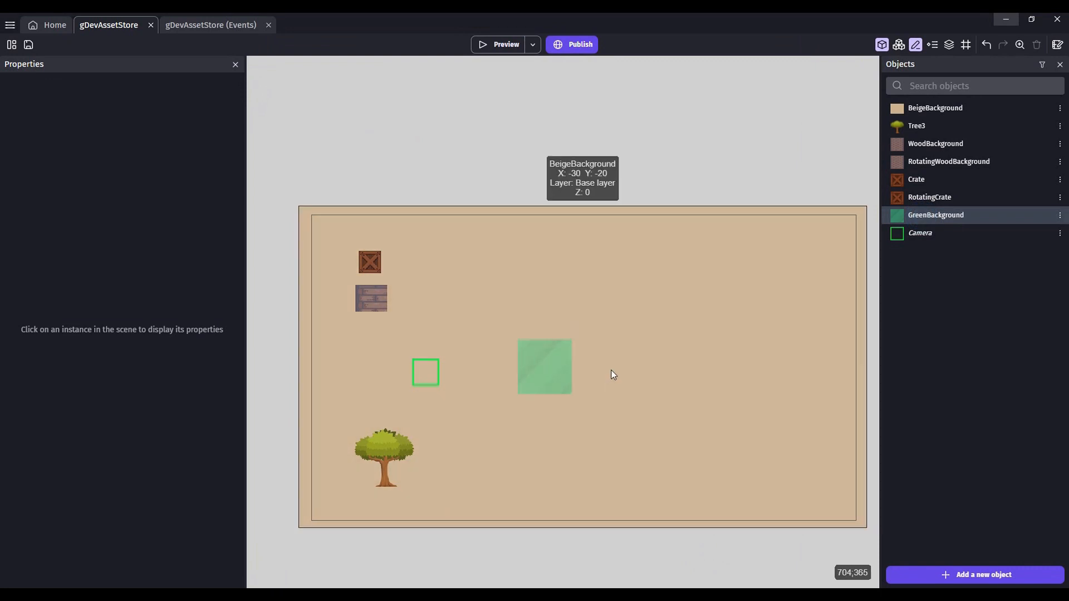
pyautogui.click(539, 372)
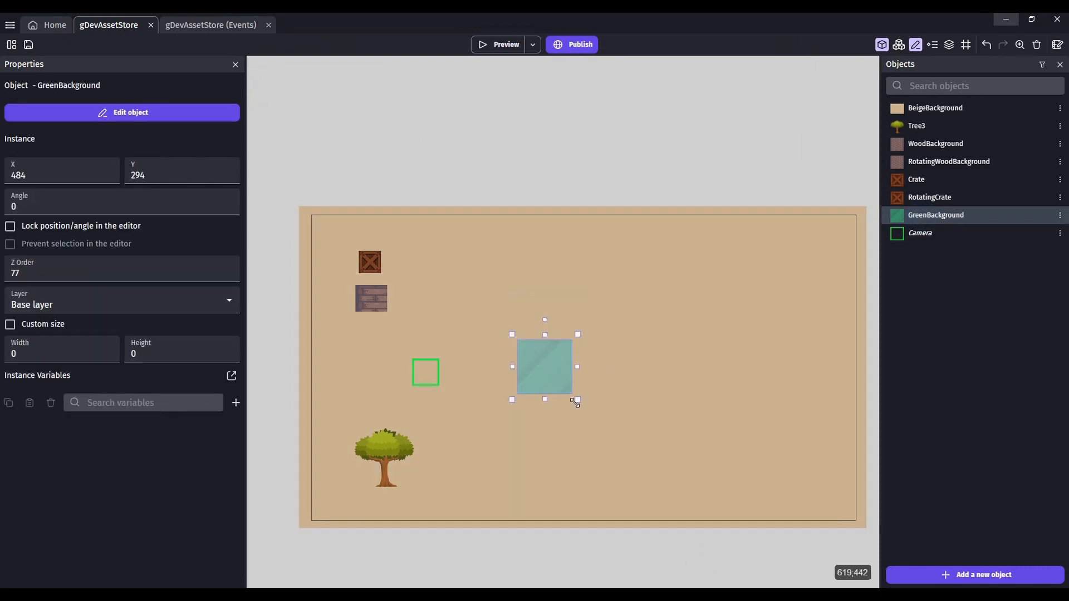
# - Add the 3D Box Projection from Tiled Sprite behavior to GreenBackground with a depth of 128 pixels and apply it
pyautogui.doubleClick(544, 360)
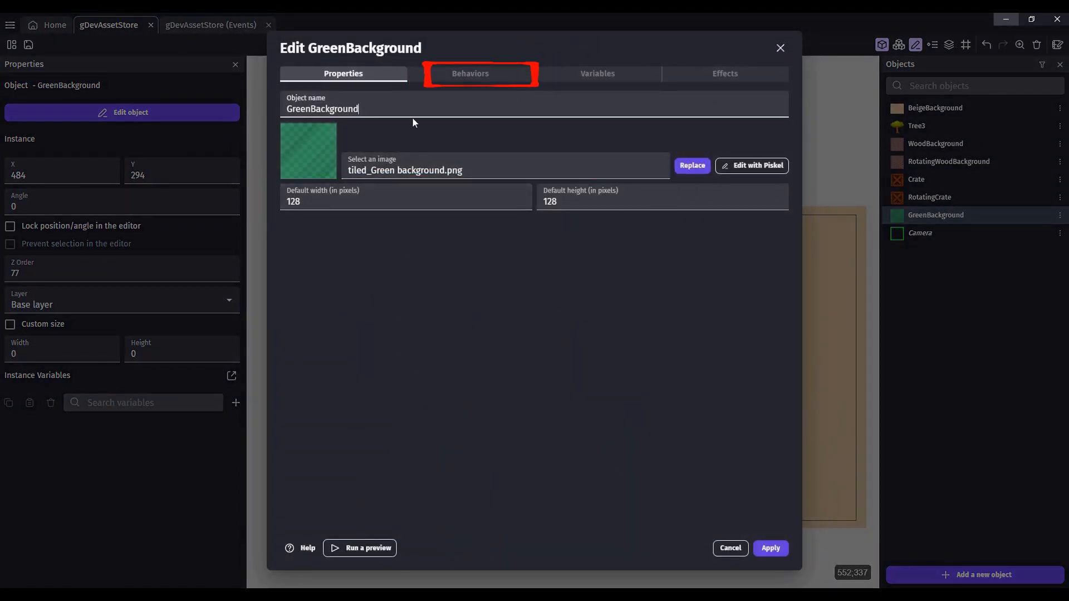
pyautogui.click(461, 77)
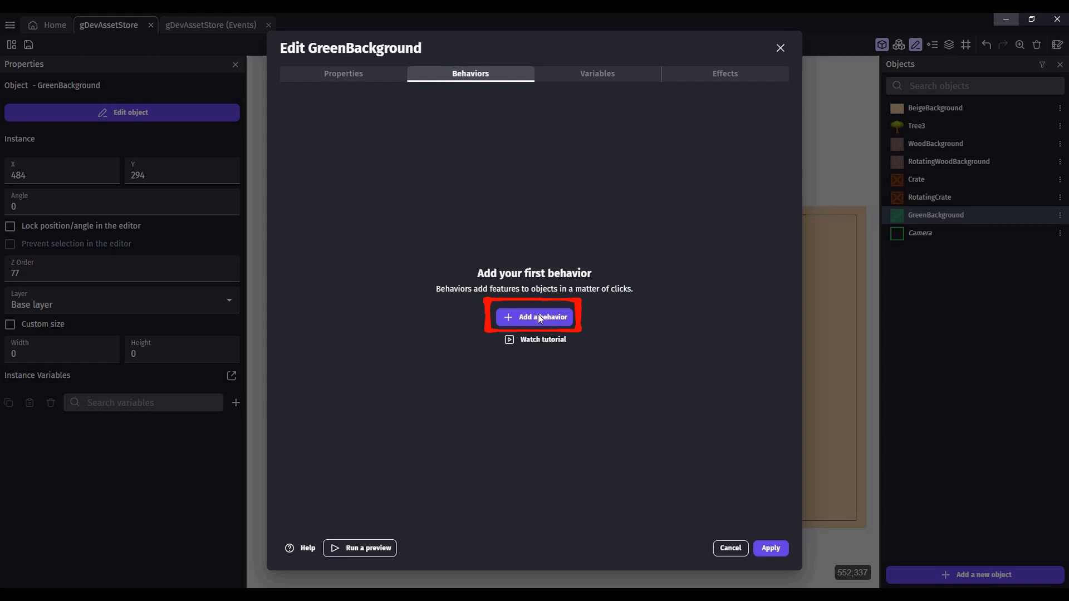
pyautogui.click(553, 317)
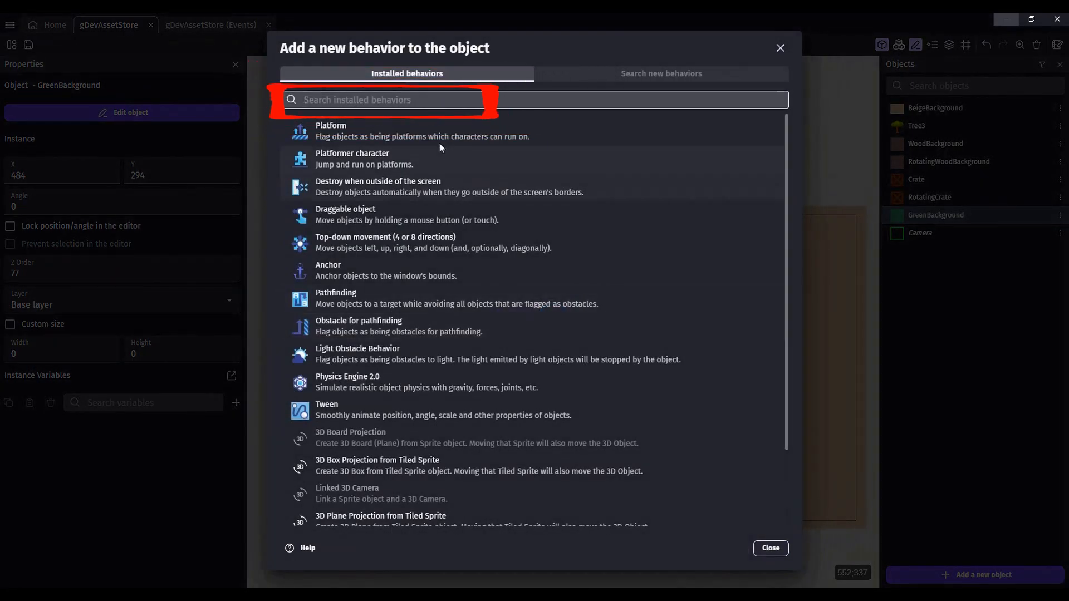
pyautogui.write('3d')
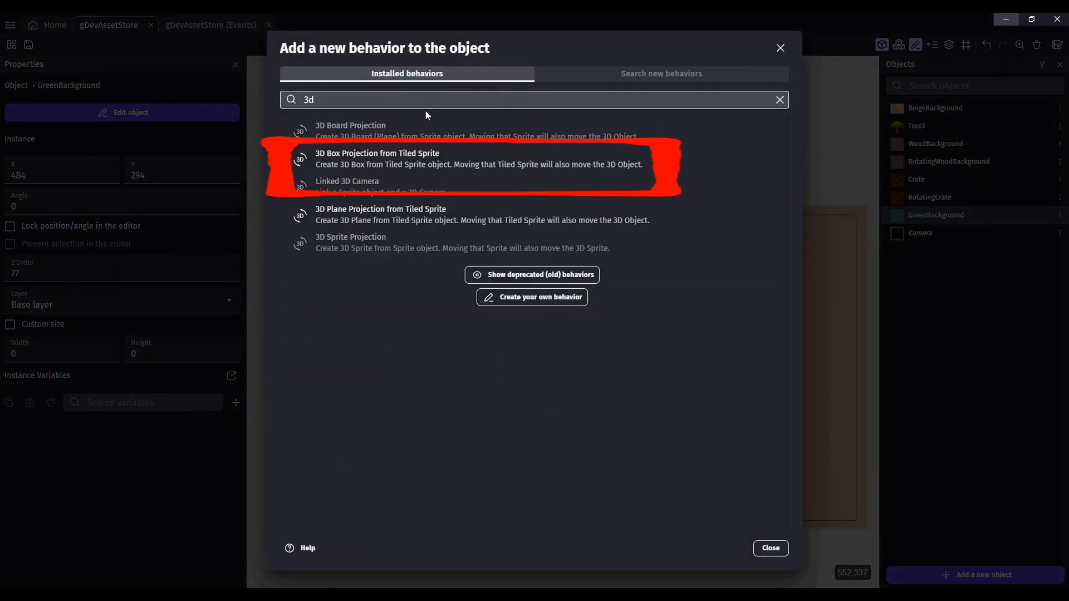
pyautogui.click(463, 166)
pyautogui.click(432, 146)
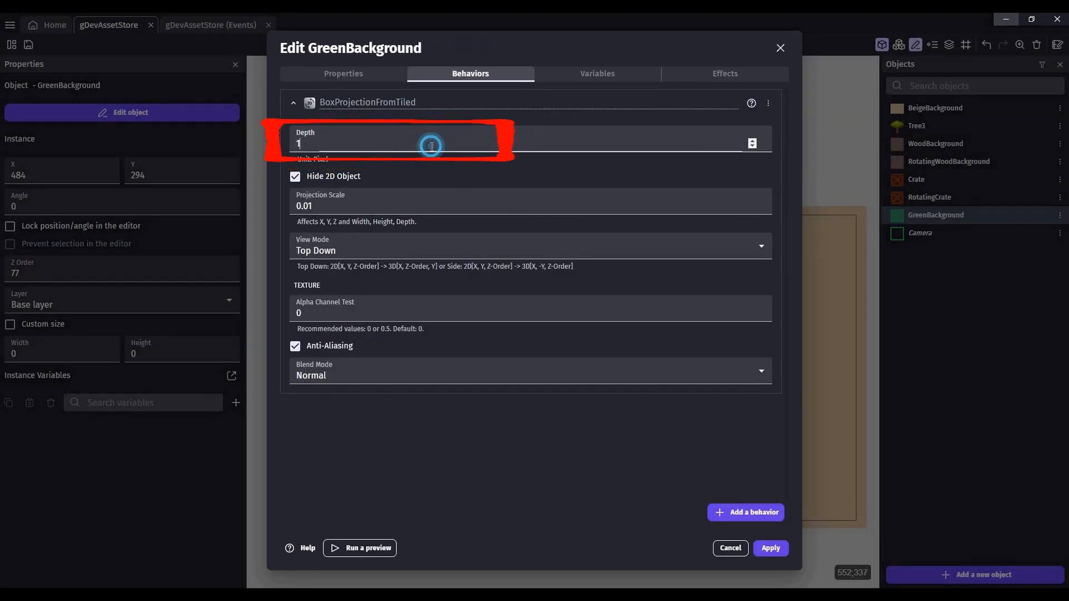
pyautogui.write('128')
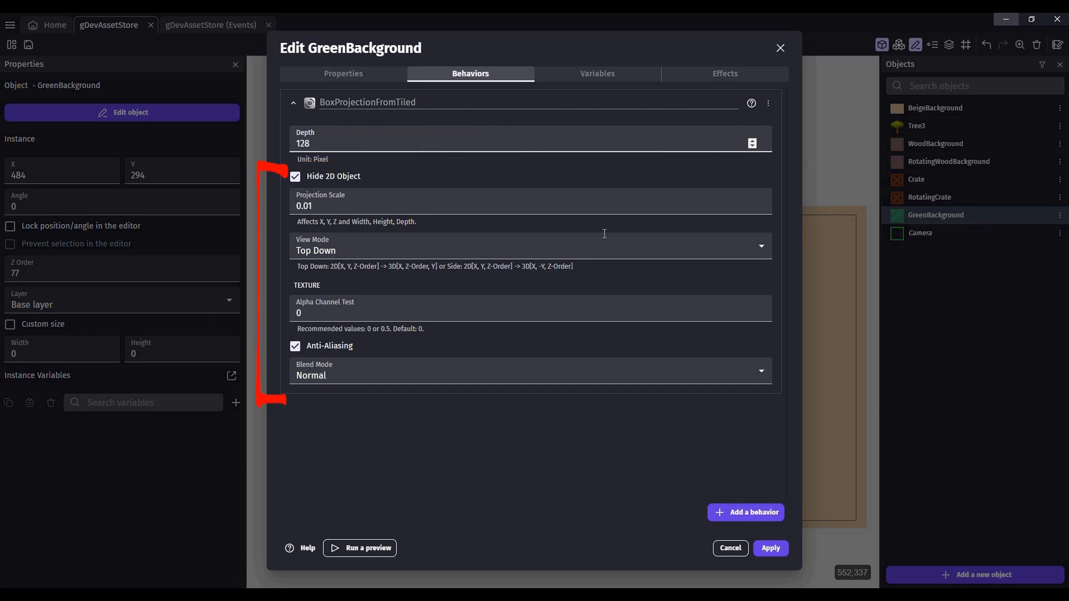
pyautogui.click(776, 549)
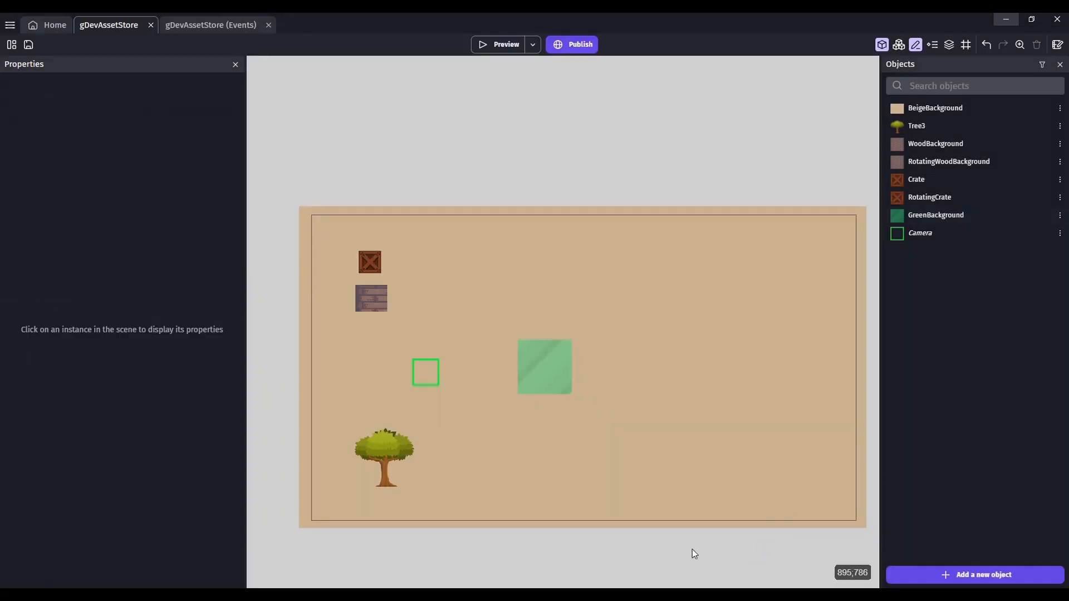
# - Preview the scene, and resize the GreenBackground instance to about 43 by 37 pixels at about X 484, Y 323
pyautogui.click(492, 47)
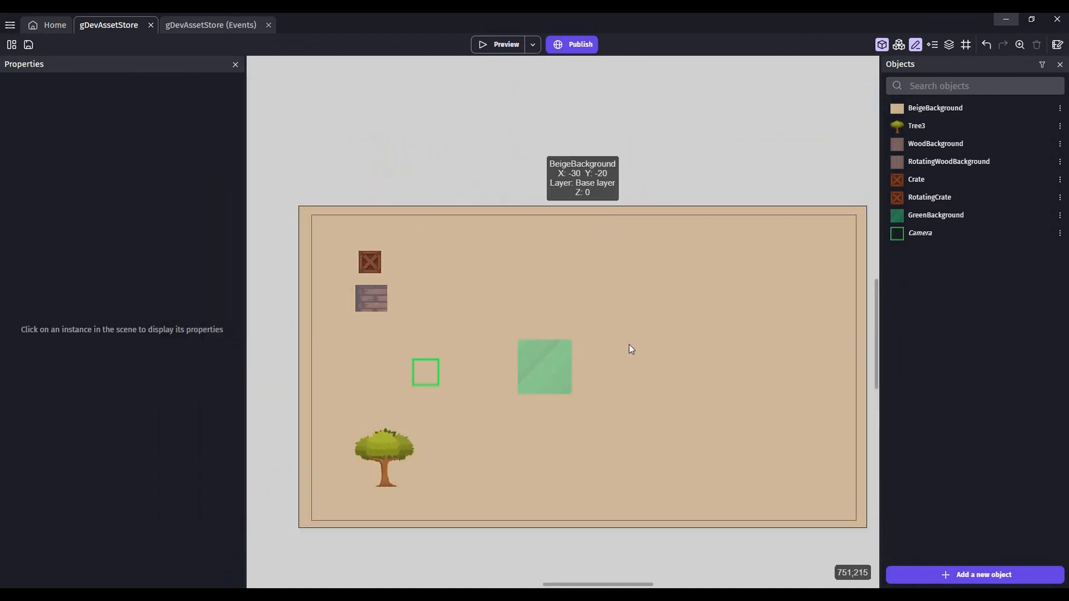
pyautogui.click(559, 375)
pyautogui.moveTo(577, 399)
pyautogui.mouseDown()
pyautogui.moveTo(545, 363)
pyautogui.moveTo(530, 363)
pyautogui.mouseUp()
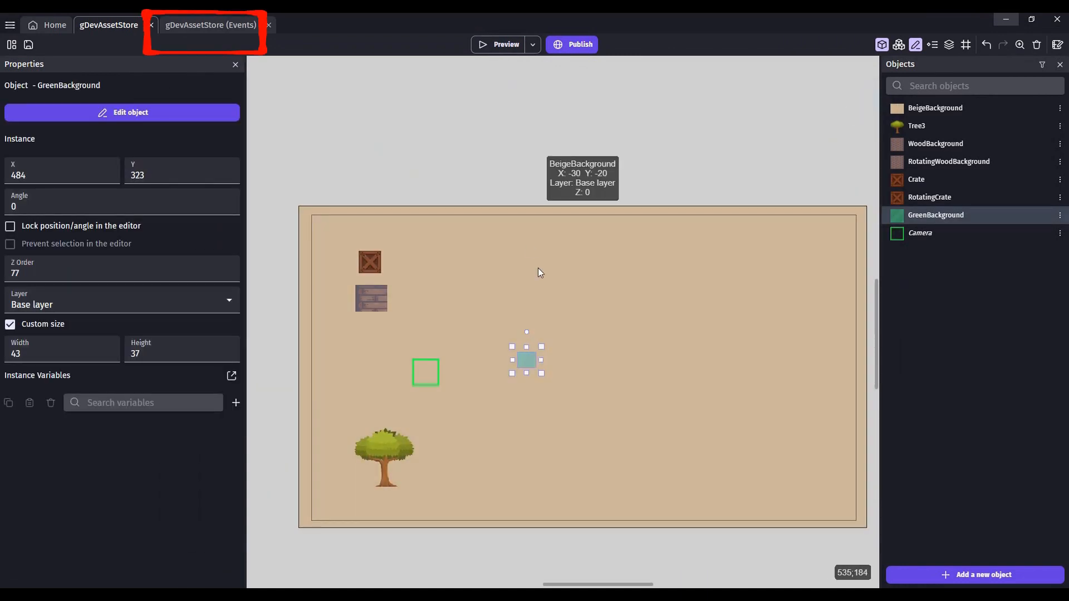
# - Duplicate the RotatingWoodBackground Rotate action, change the copy's object to GreenBackground and set its speed to 35 degrees per second
pyautogui.click(226, 26)
pyautogui.click(417, 100)
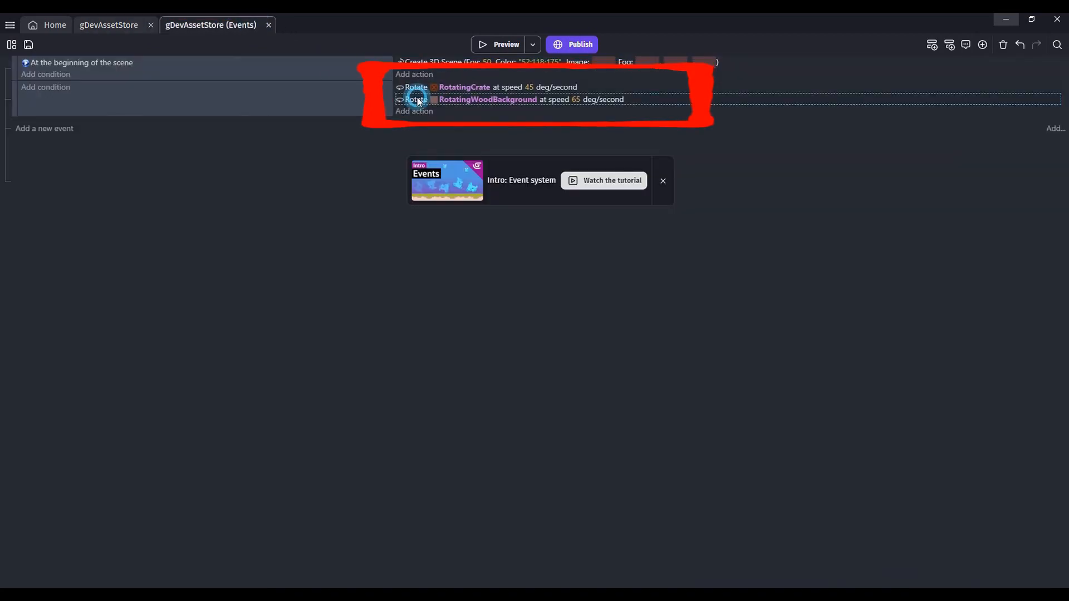
pyautogui.hotkey('ctrl', 'c')
pyautogui.hotkey('ctrl', 'v')
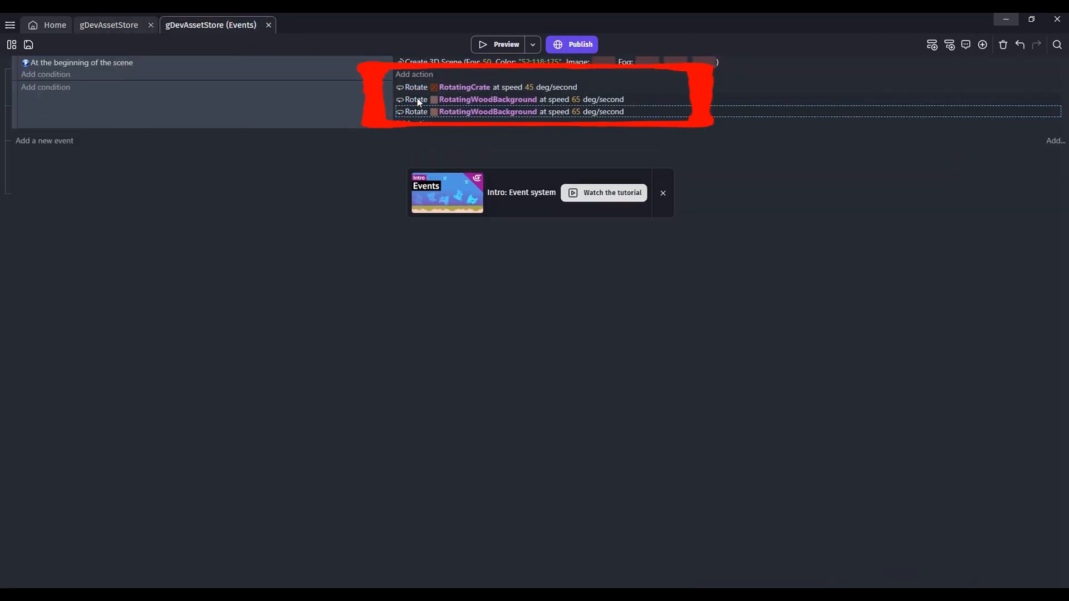
pyautogui.click(465, 112)
pyautogui.press('BackSpace')
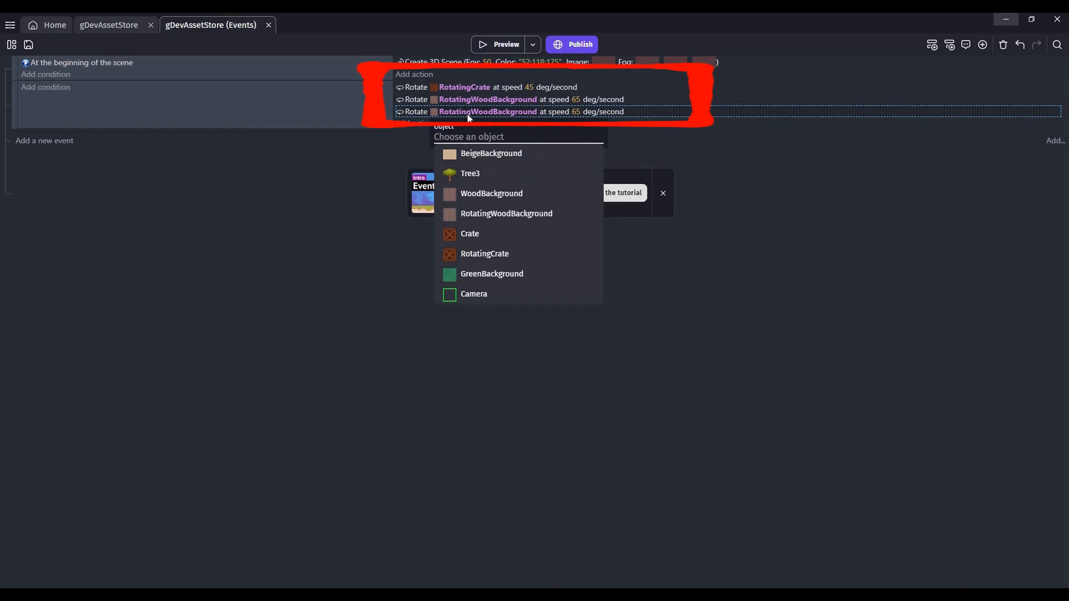
pyautogui.click(510, 274)
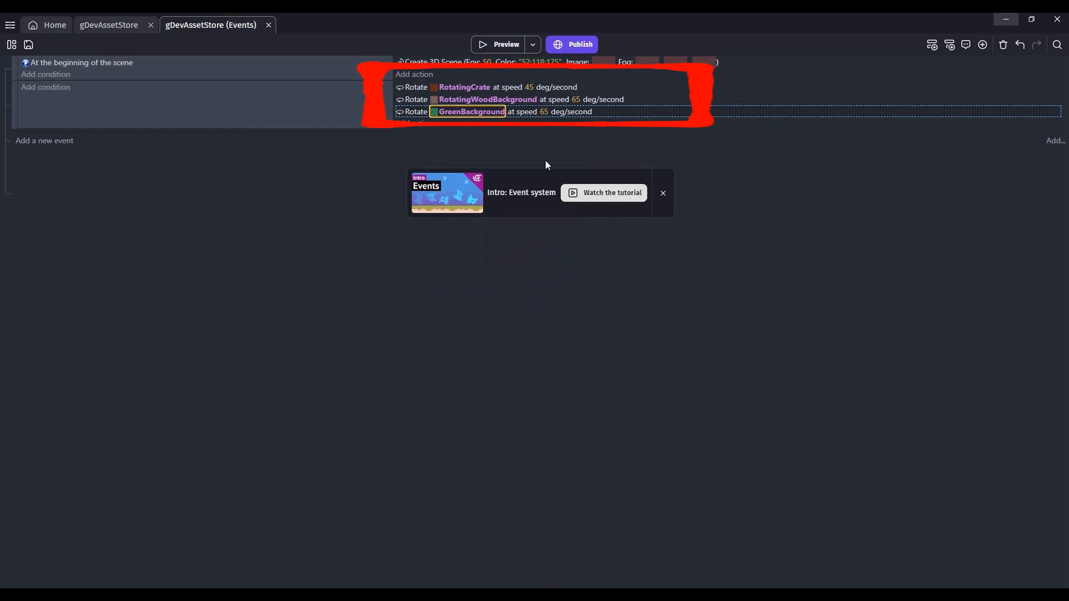
pyautogui.click(543, 111)
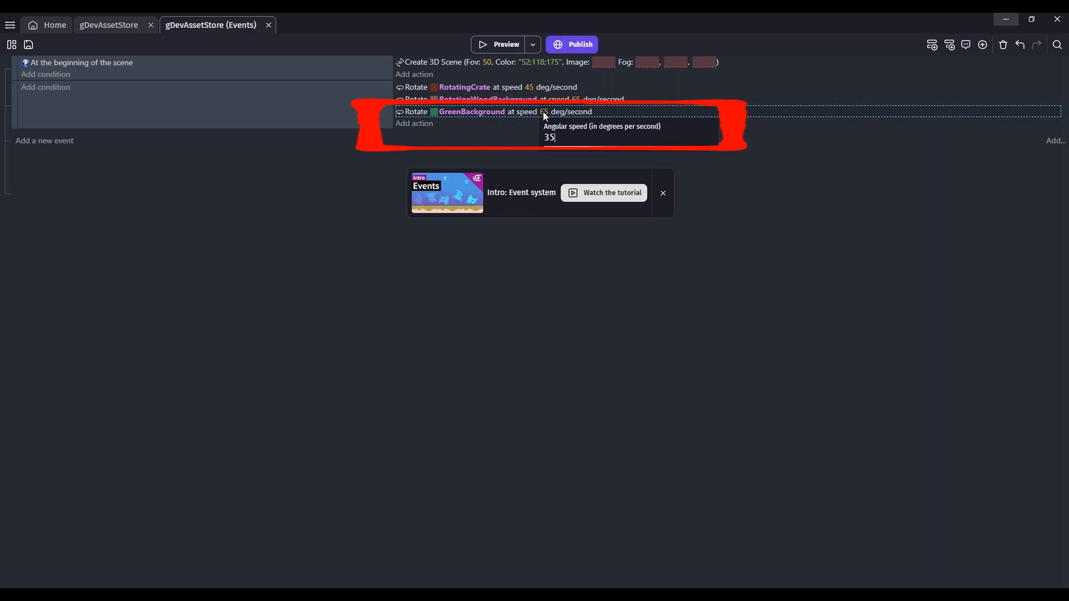
pyautogui.press('Return')
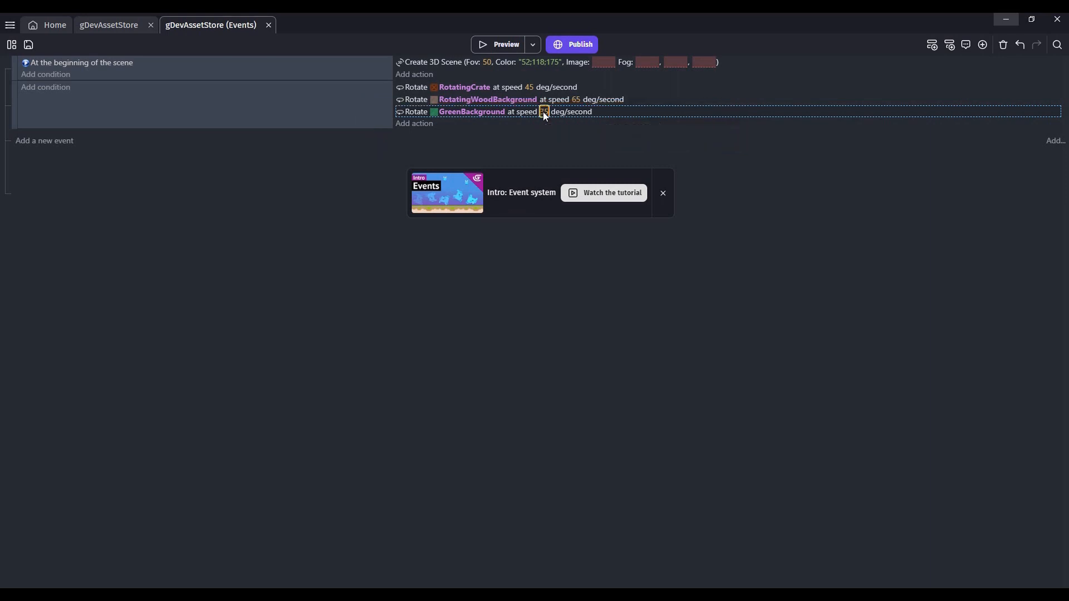
# - Preview the rotating boxes, and set GreenBackground's default width to 32 pixels and its default height to 232 pixels
pyautogui.click(497, 45)
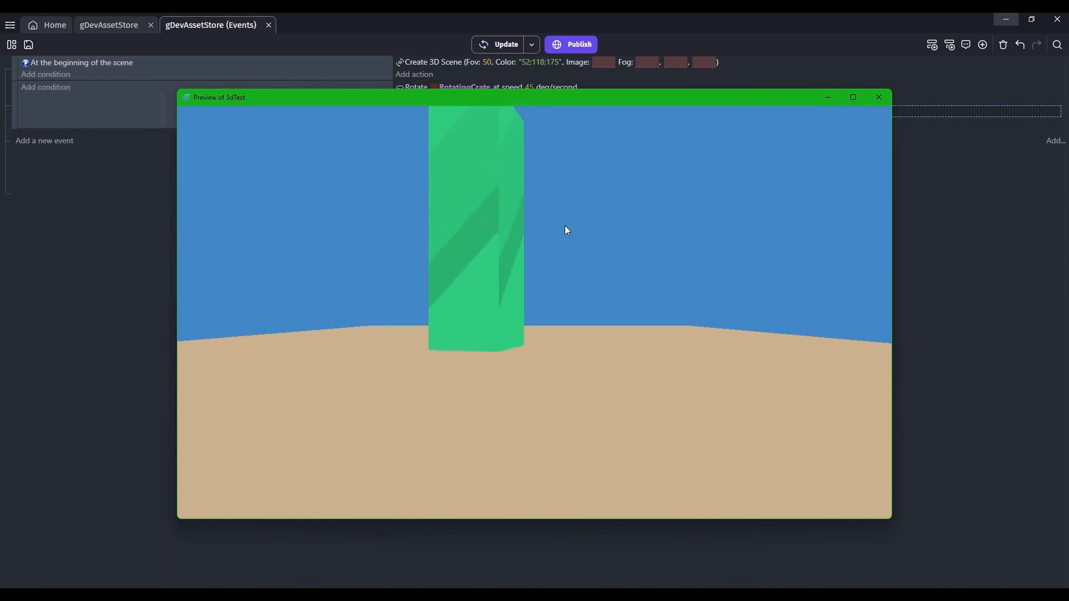
pyautogui.click(878, 97)
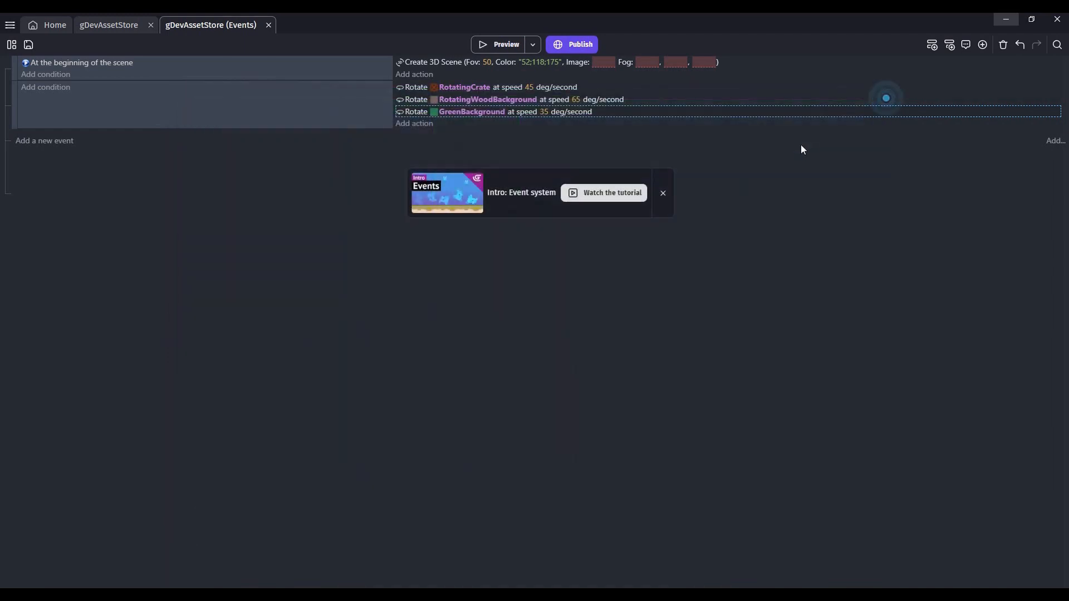
pyautogui.click(130, 28)
pyautogui.doubleClick(523, 363)
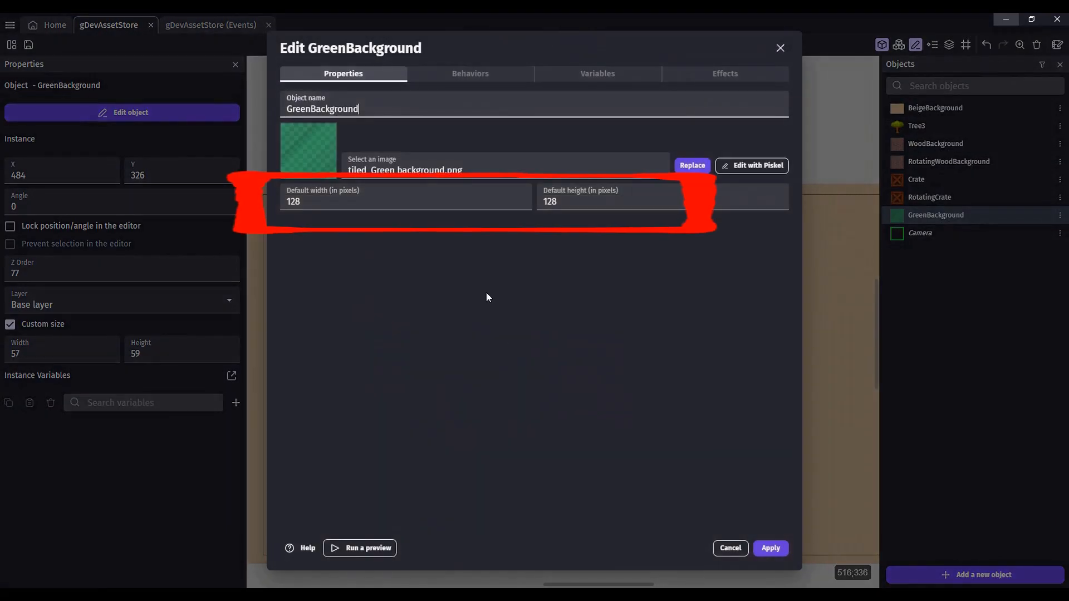
pyautogui.doubleClick(341, 205)
pyautogui.write('32')
pyautogui.press('Tab')
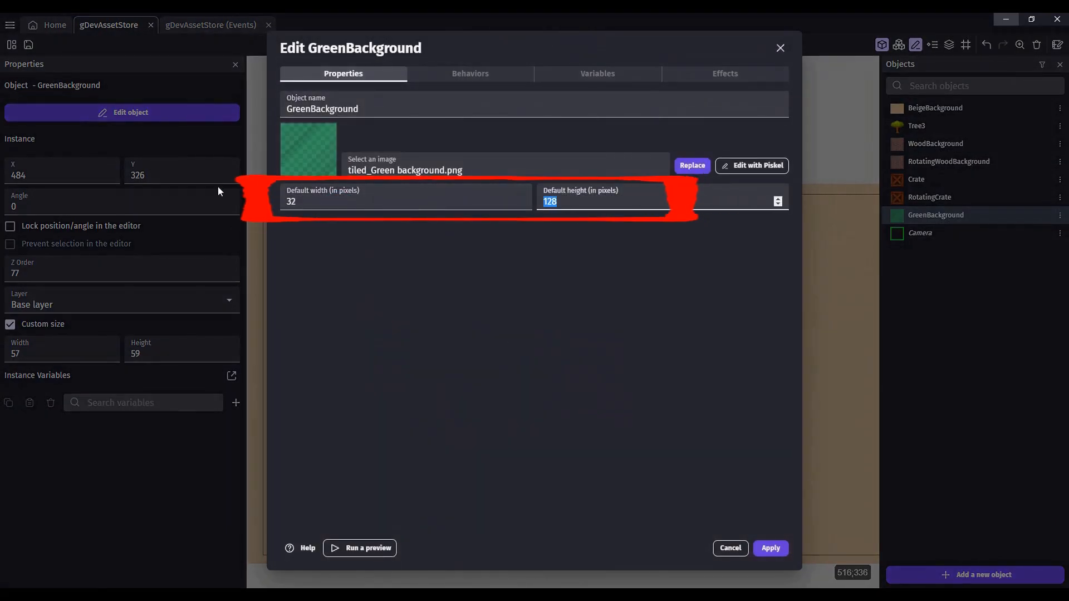
pyautogui.write('232')
# - Set the depth of GreenBackground's box projection behavior to 32 pixels, apply the object changes and preview the scene
pyautogui.click(410, 81)
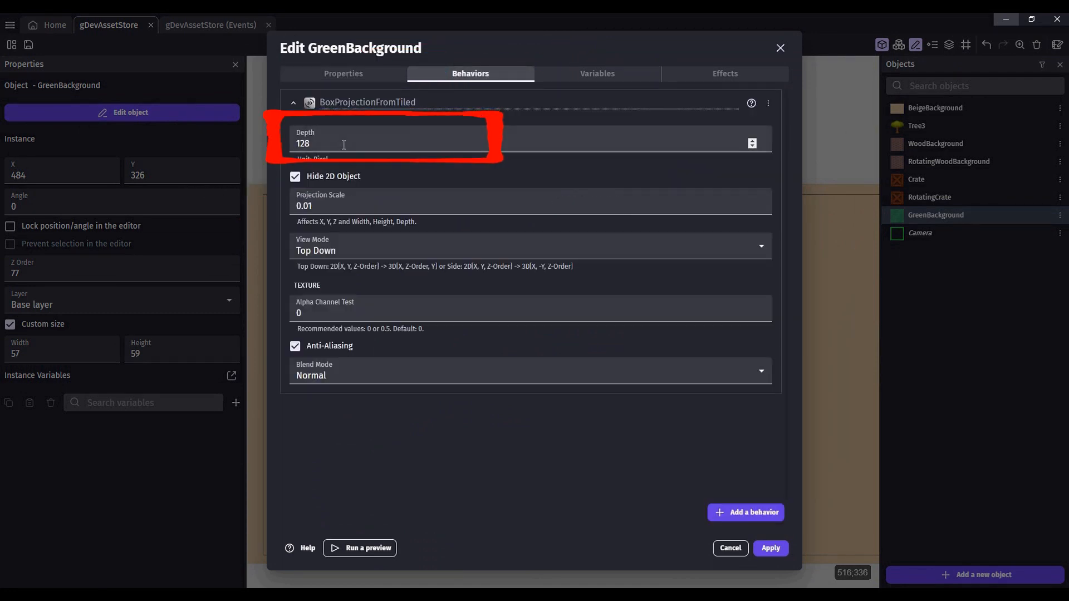
pyautogui.doubleClick(301, 143)
pyautogui.write('32')
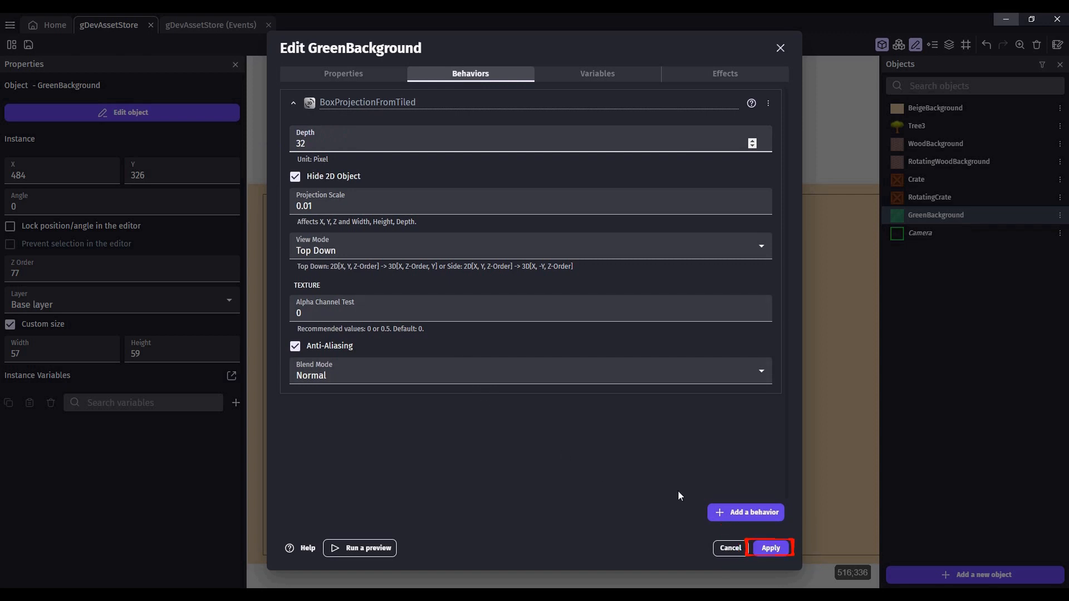
pyautogui.click(770, 549)
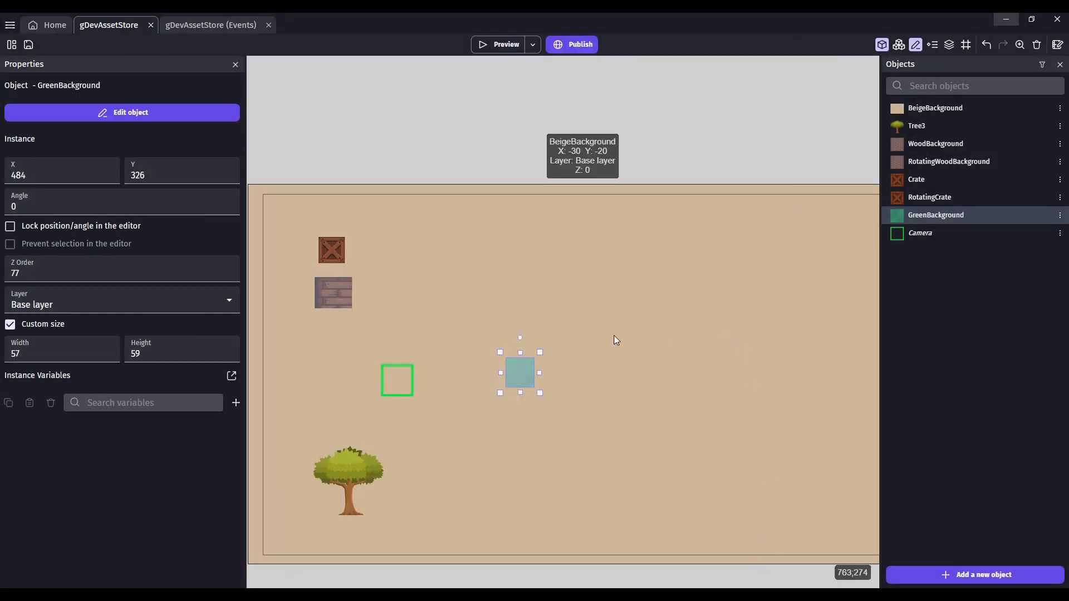
pyautogui.click(497, 44)
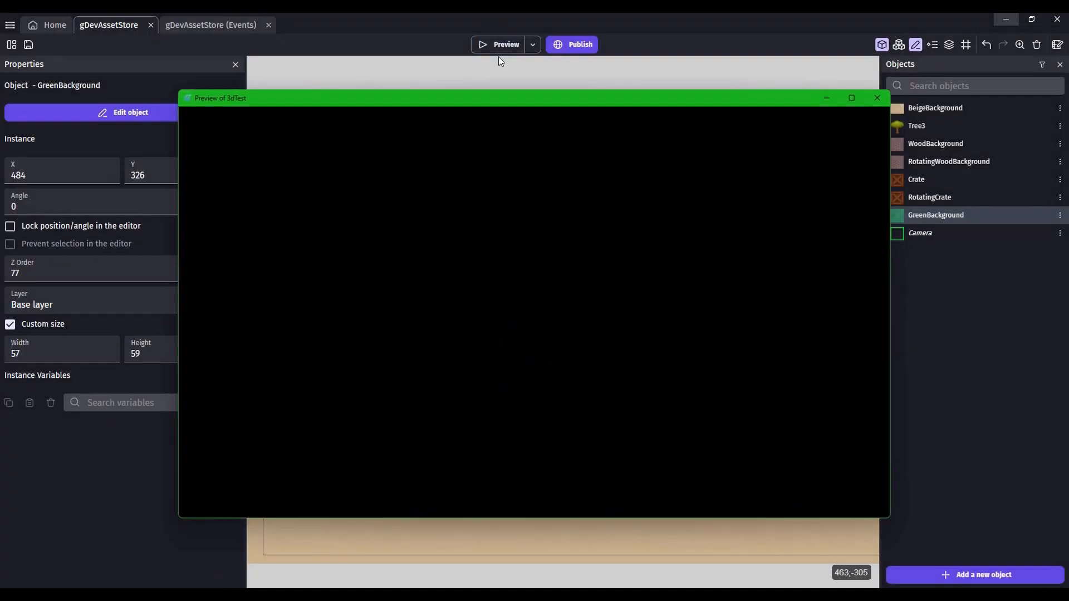